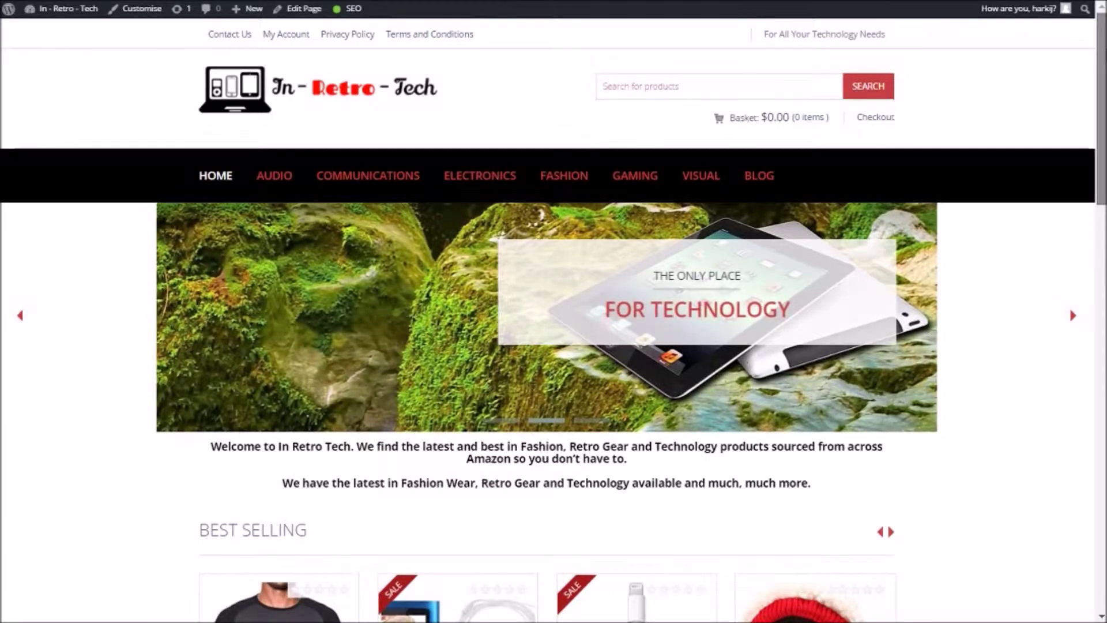
Scroll through the blog page and return to the In-Retro-Tech store home page
scroll(554, 323, down, 3)
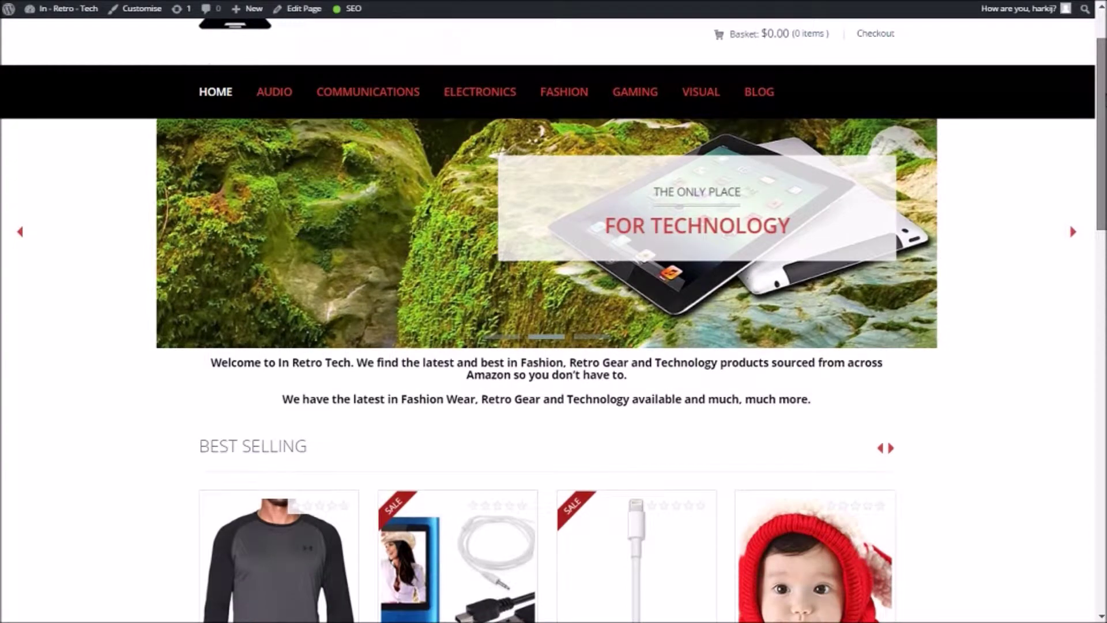
scroll(553, 322, down, 5)
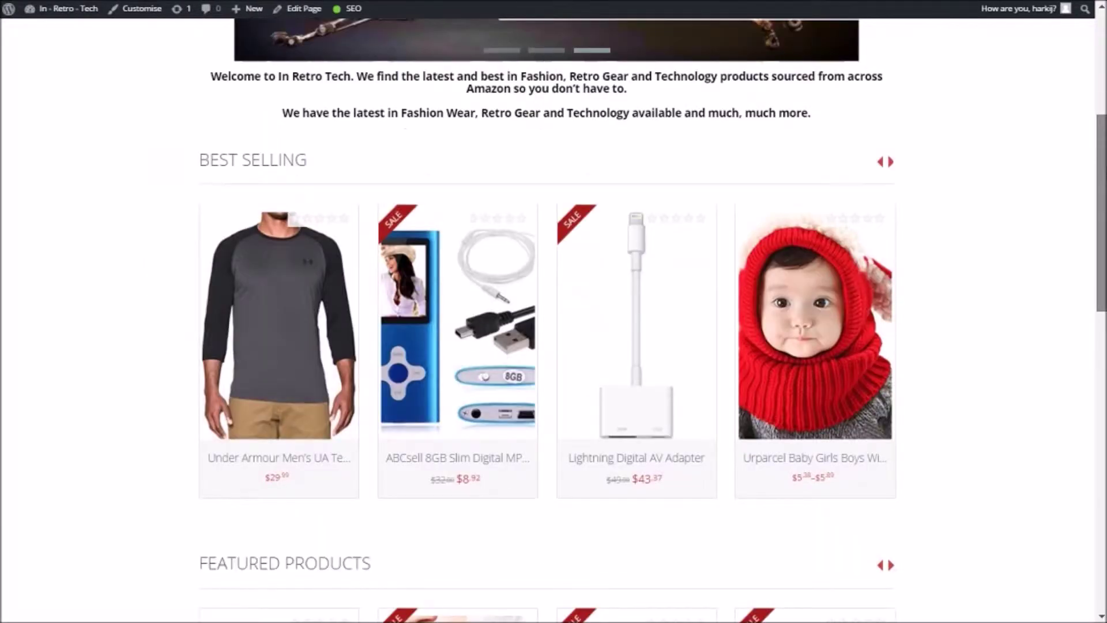
scroll(553, 323, down, 3)
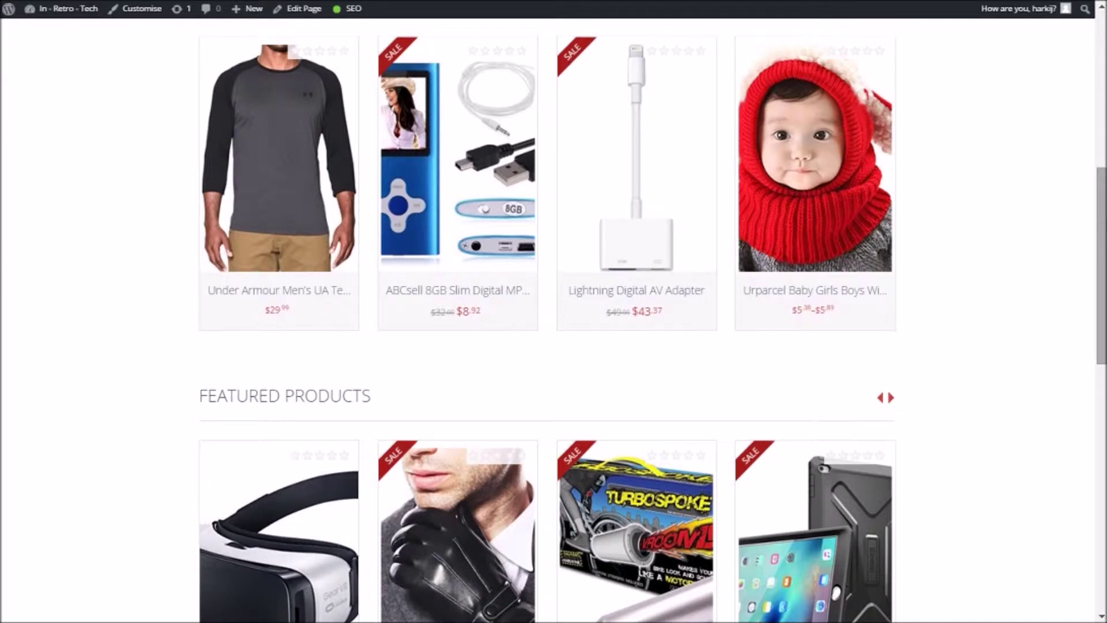
scroll(554, 323, down, 3)
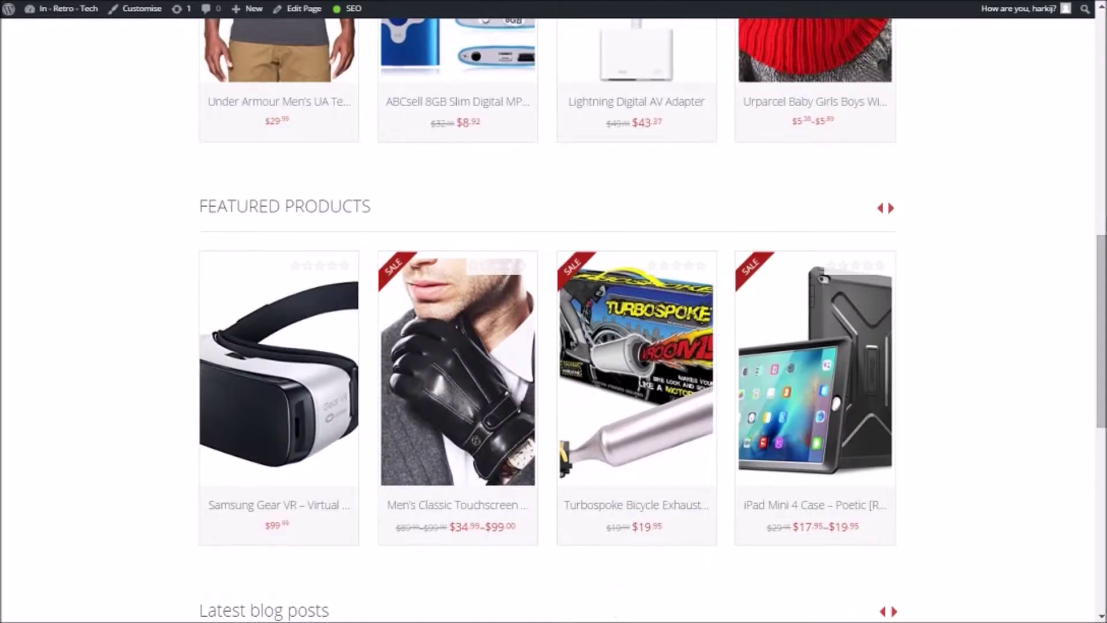
scroll(554, 323, down, 7)
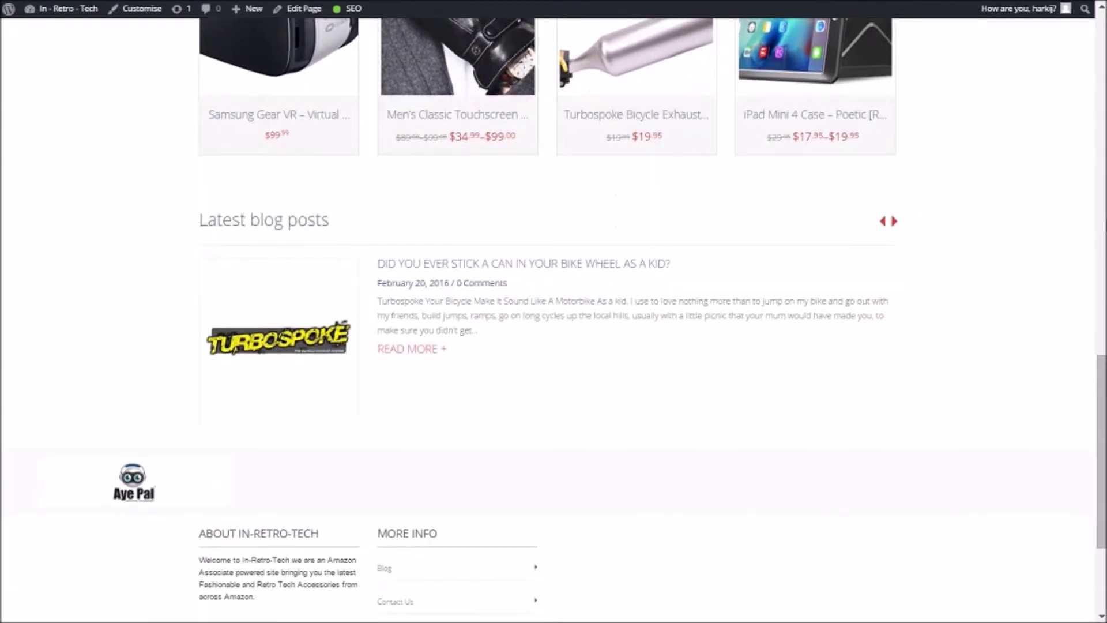
scroll(554, 323, down, 4)
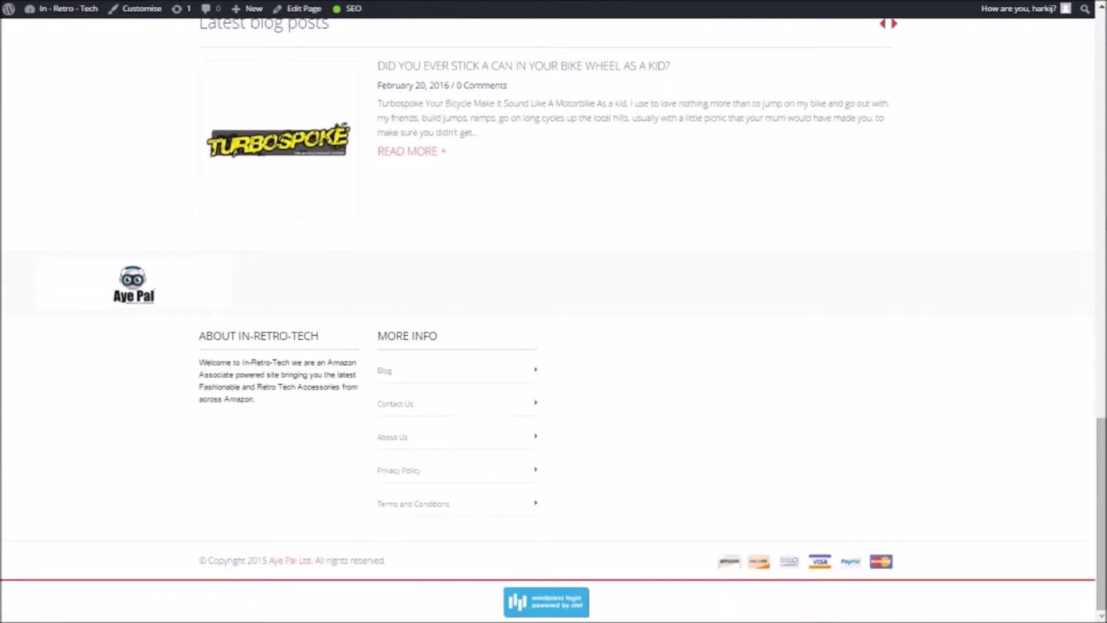
scroll(553, 323, up, 15)
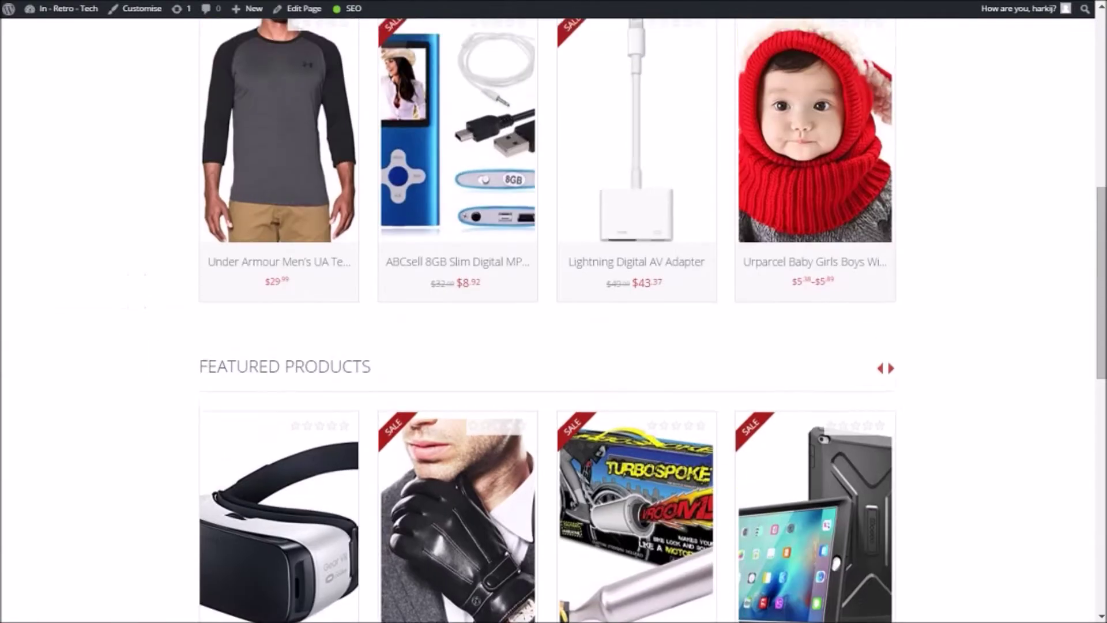
scroll(554, 323, up, 3)
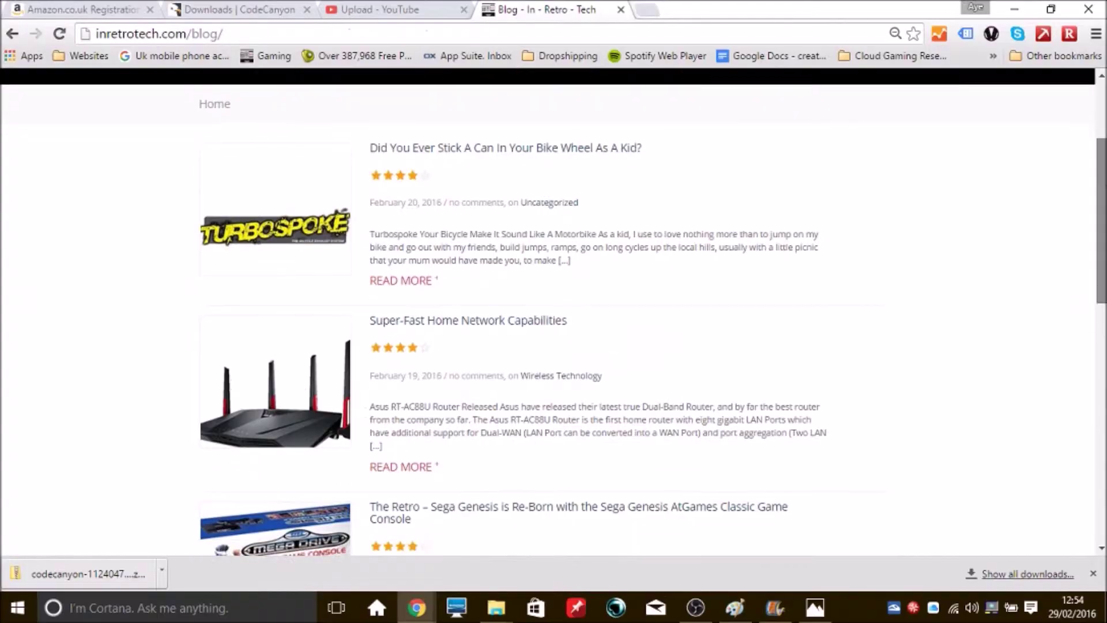
scroll(553, 311, down, 3)
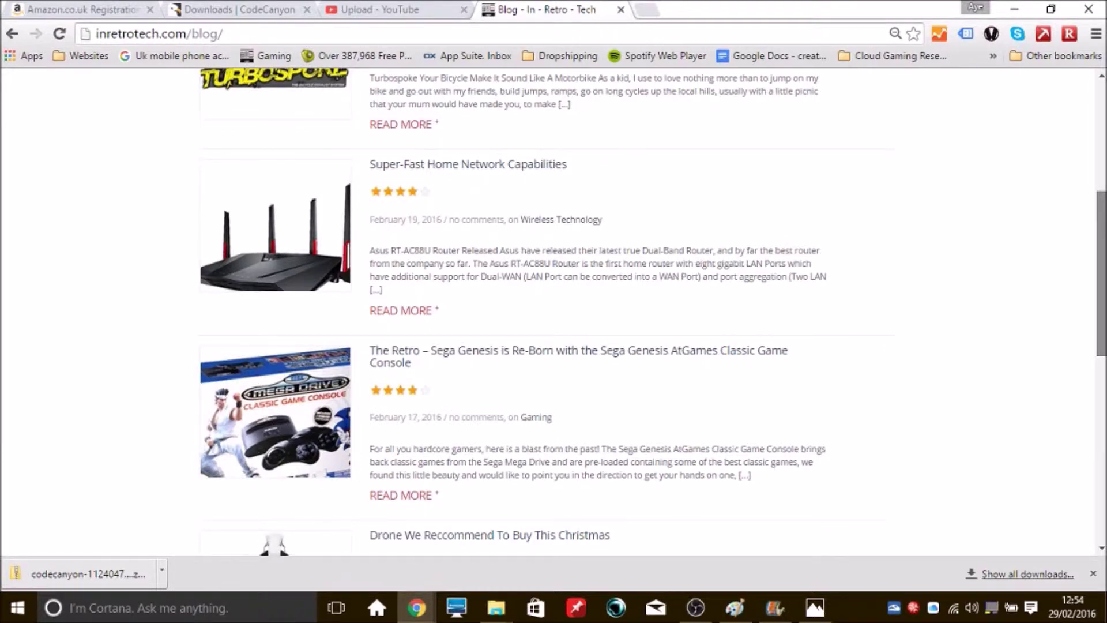
scroll(220, 168, up, 5)
click(219, 167)
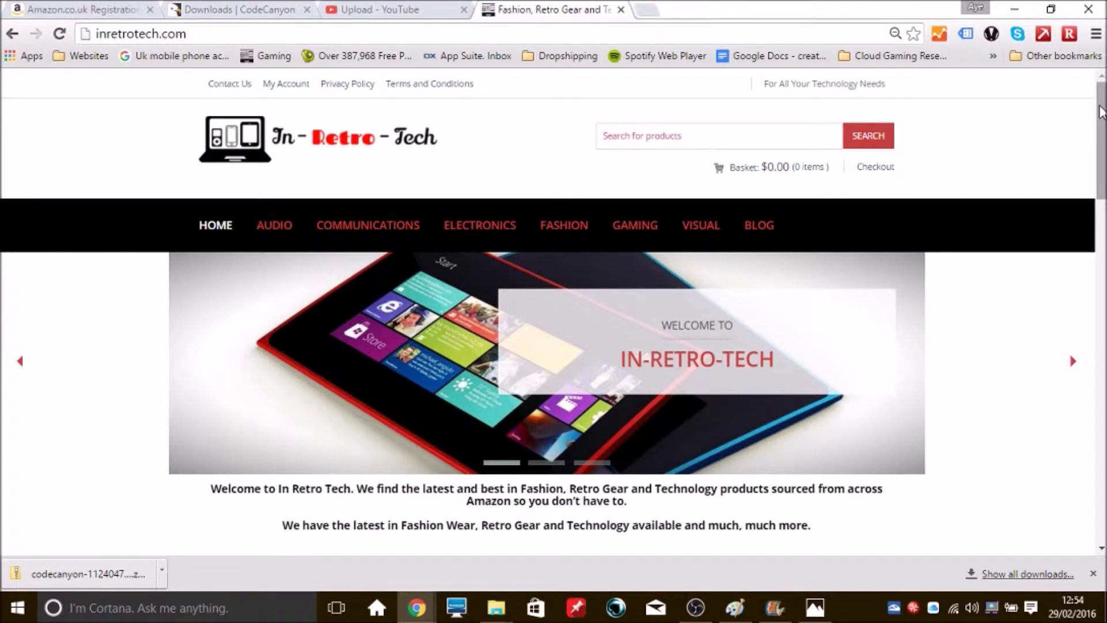
Advance the Best Selling carousel three items, then move the Featured Products carousel on
scroll(1100, 112, down, 8)
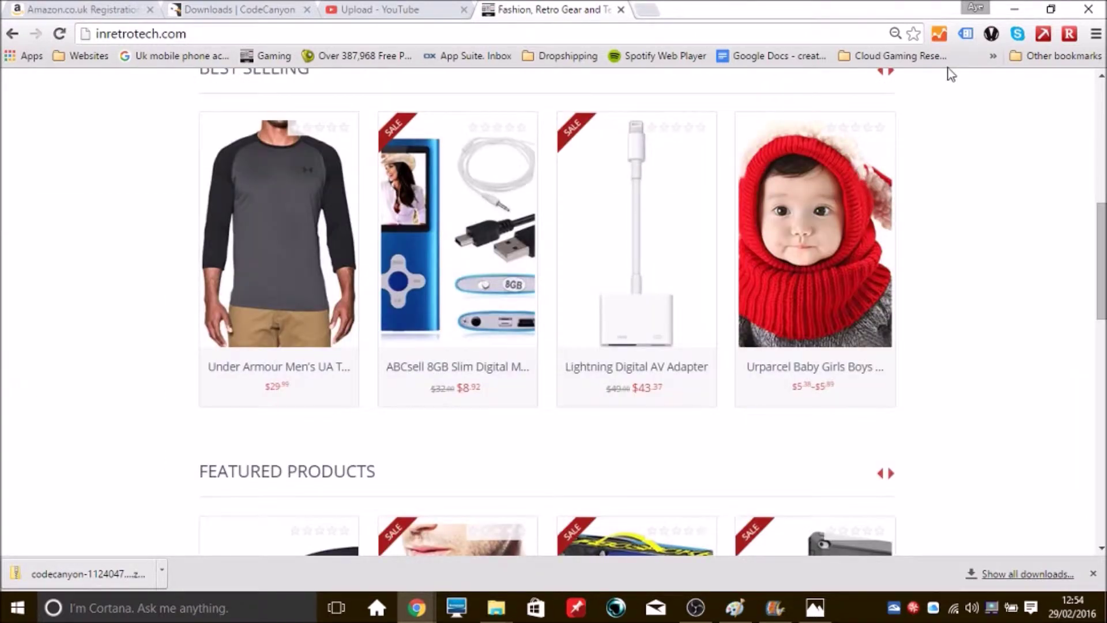
click(890, 73)
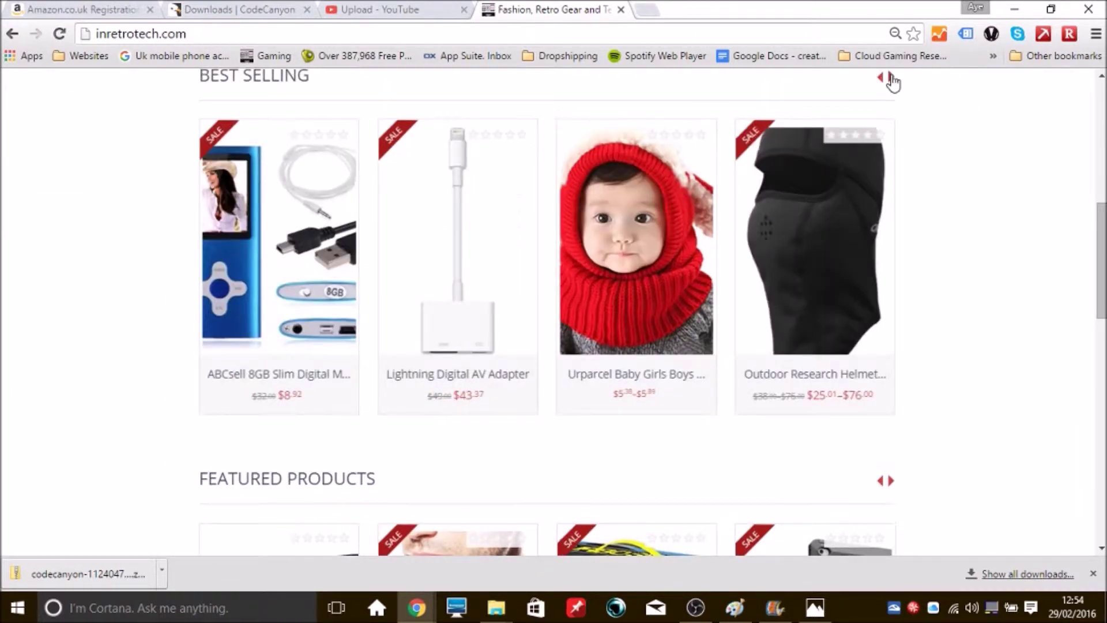
click(890, 78)
click(890, 78)
click(890, 78)
scroll(1101, 276, down, 4)
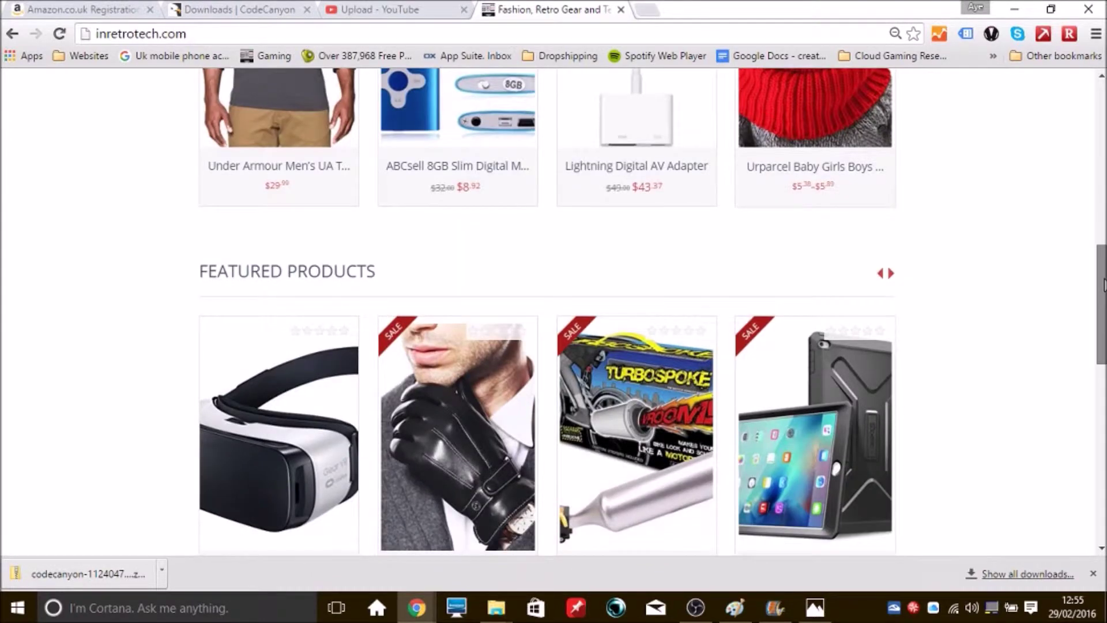
scroll(1104, 285, down, 2)
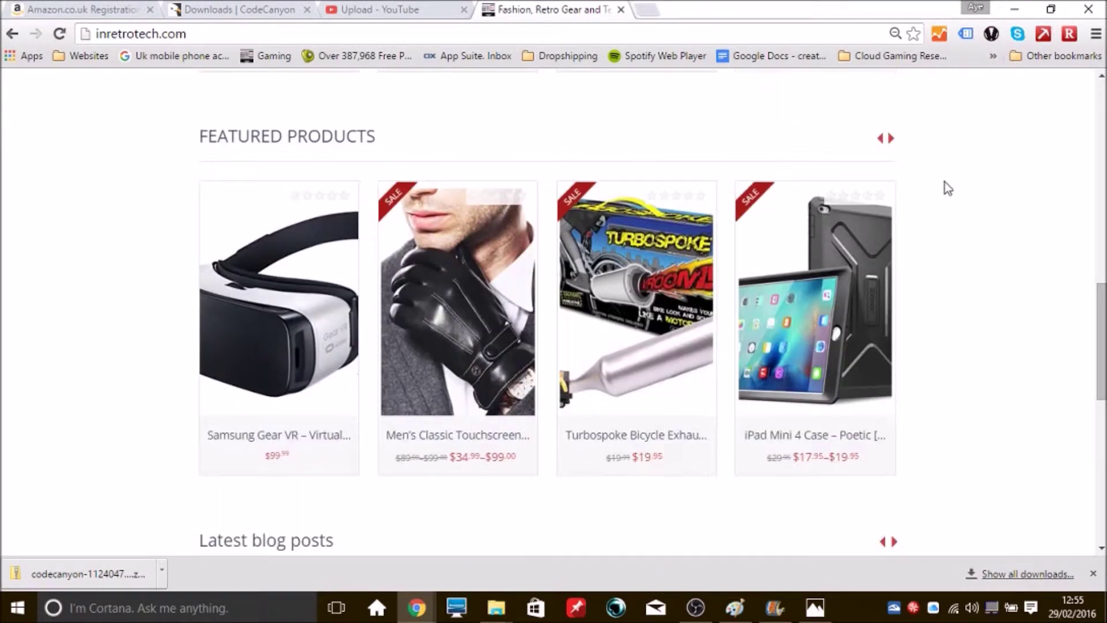
click(891, 140)
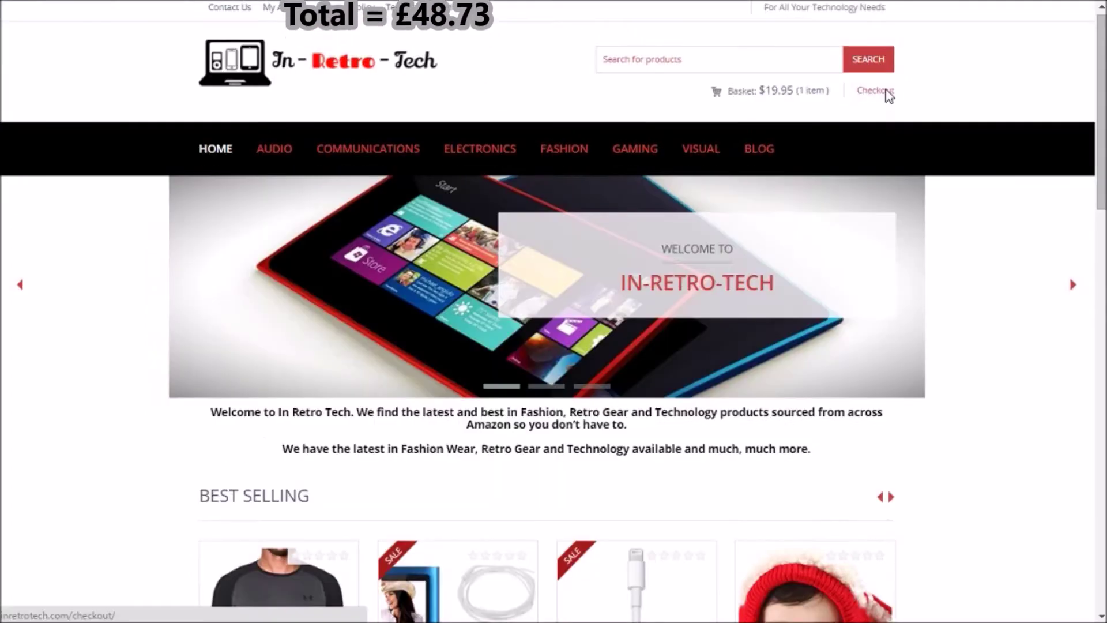
Go to checkout with the single $19.95 item in the basket
click(886, 92)
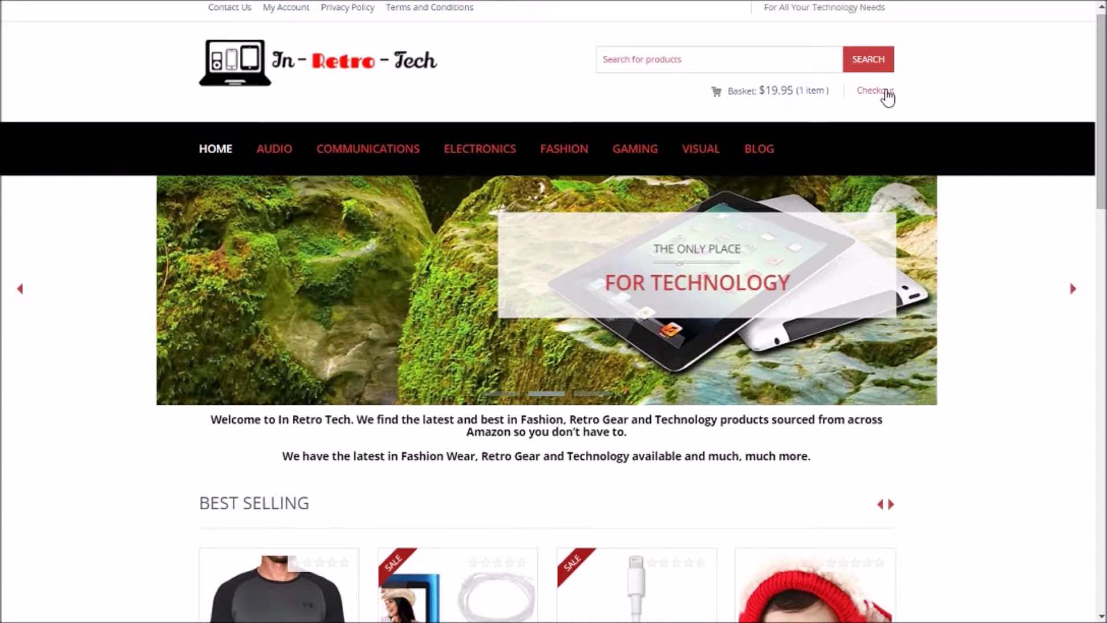
Check out so the site redirects to the Amazon.co.uk shopping basket
click(888, 92)
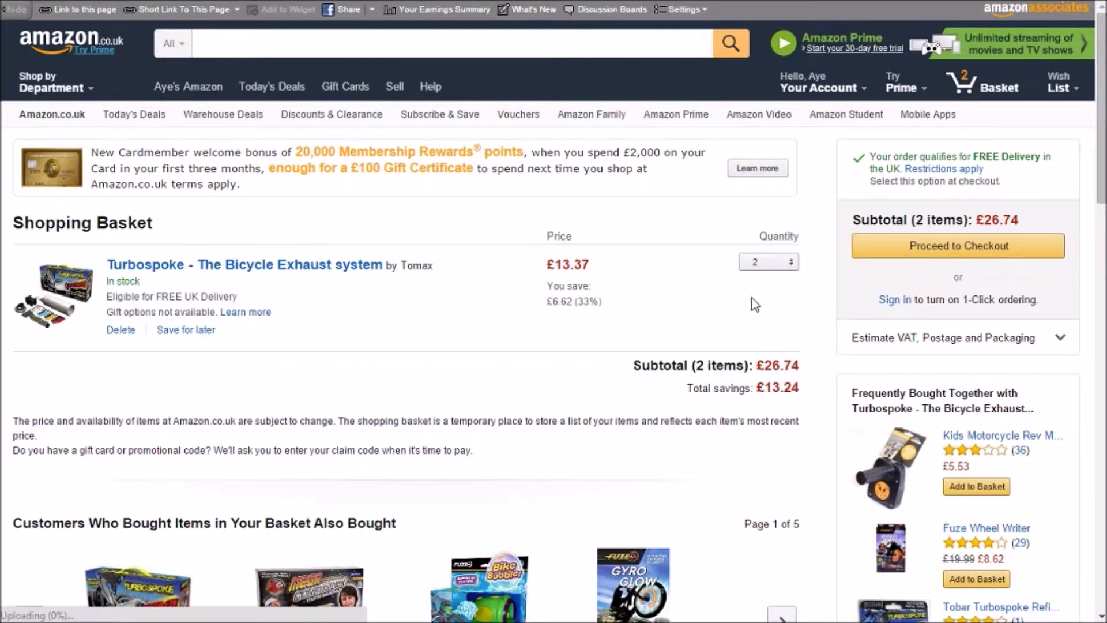
Set the Turbospoke exhaust quantity in the Amazon basket to 1
click(781, 265)
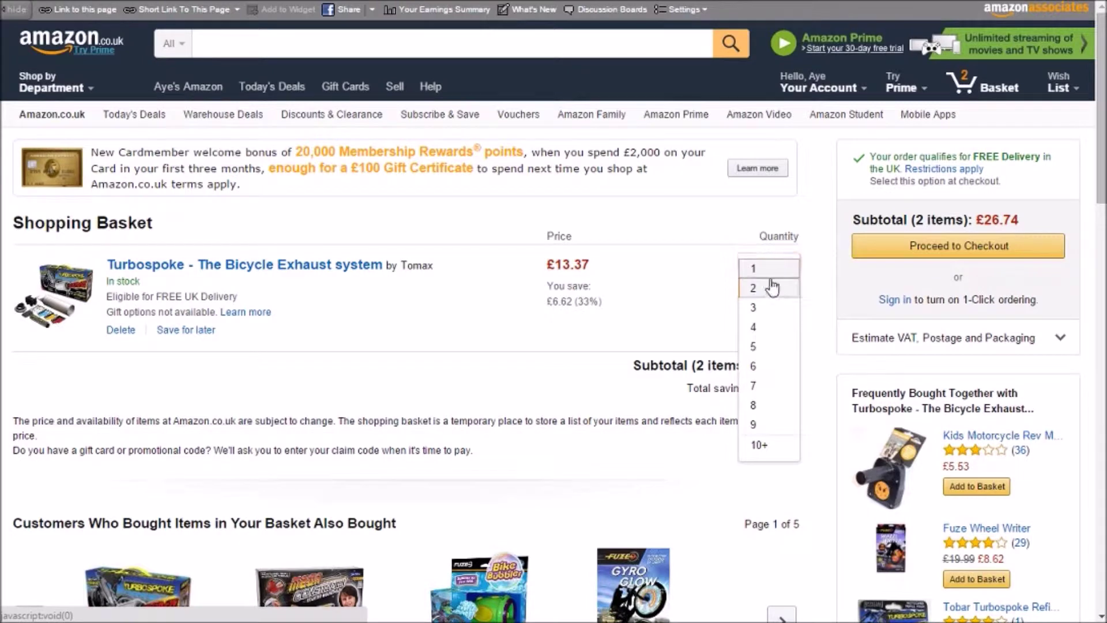
key(Return)
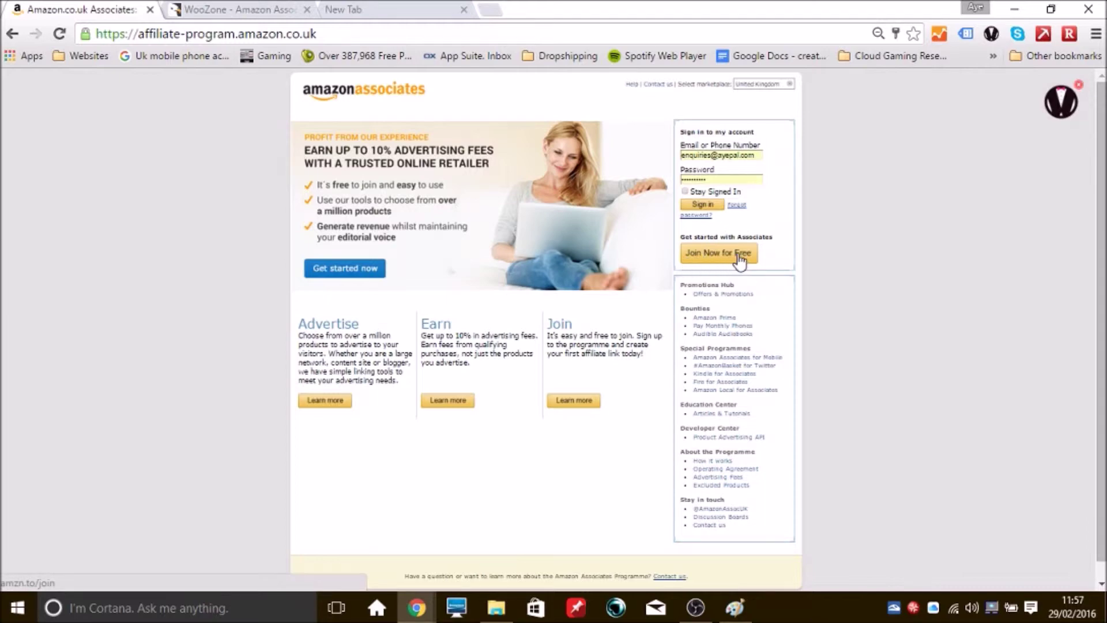
Start the free Associates sign-up and replace the pre-filled e-mail with a new address
click(699, 257)
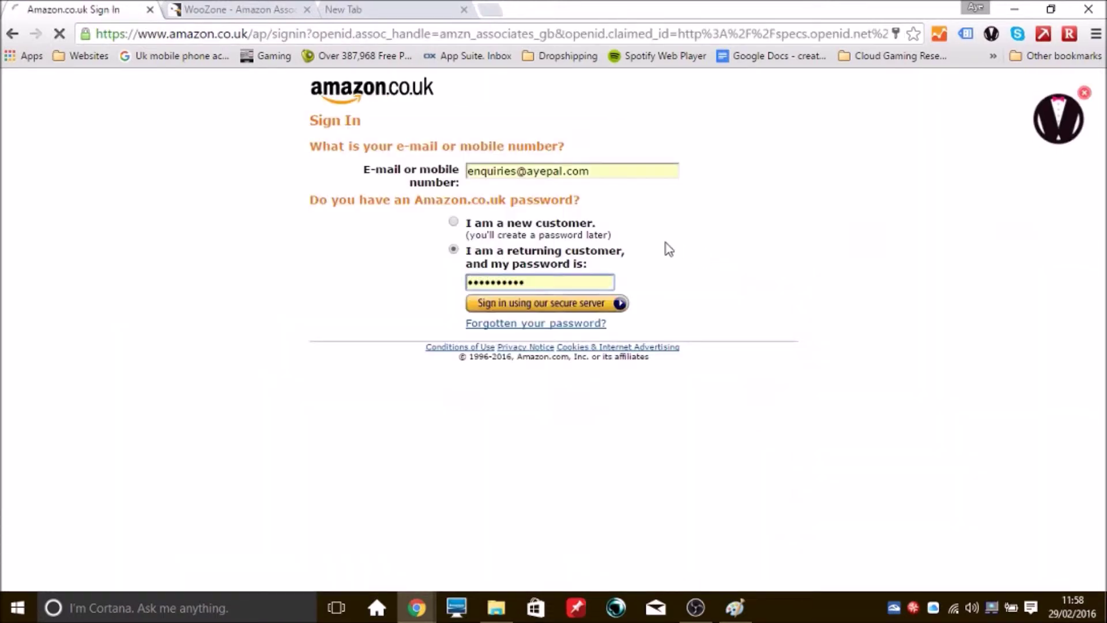
drag(611, 170, 466, 202)
key(BackSpace)
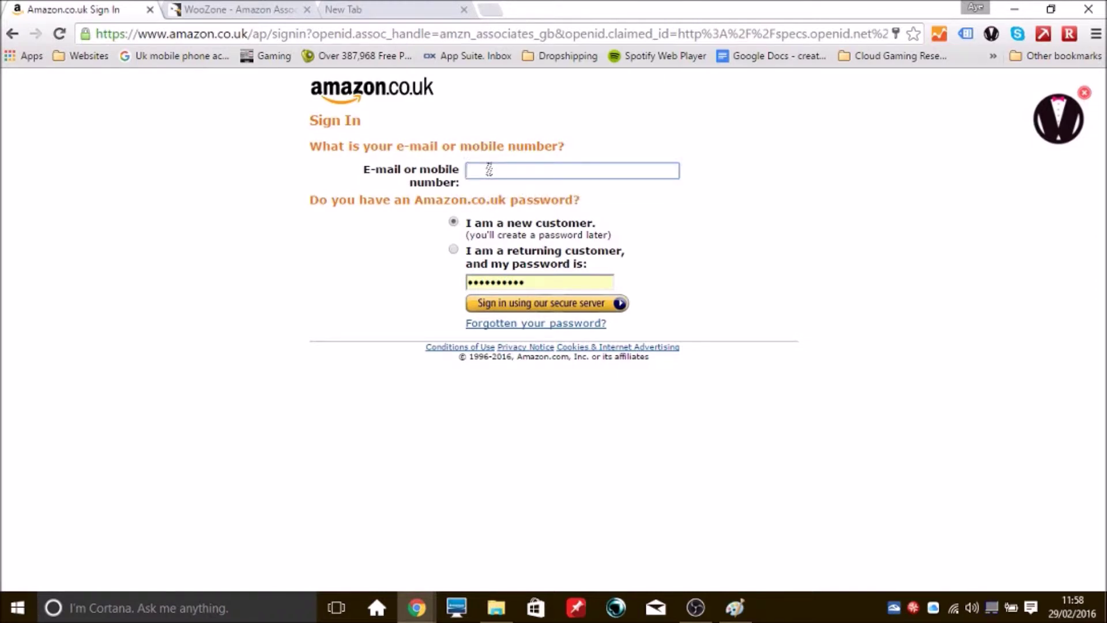
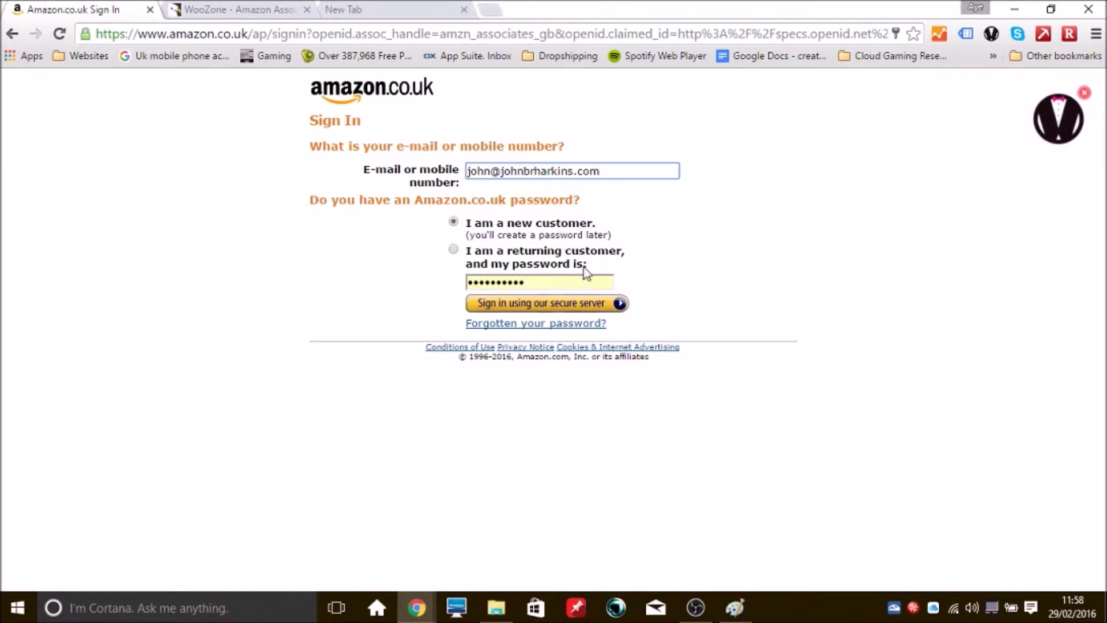
Submit the new-customer form, then fill in the name and e-mail confirmation fields
click(573, 309)
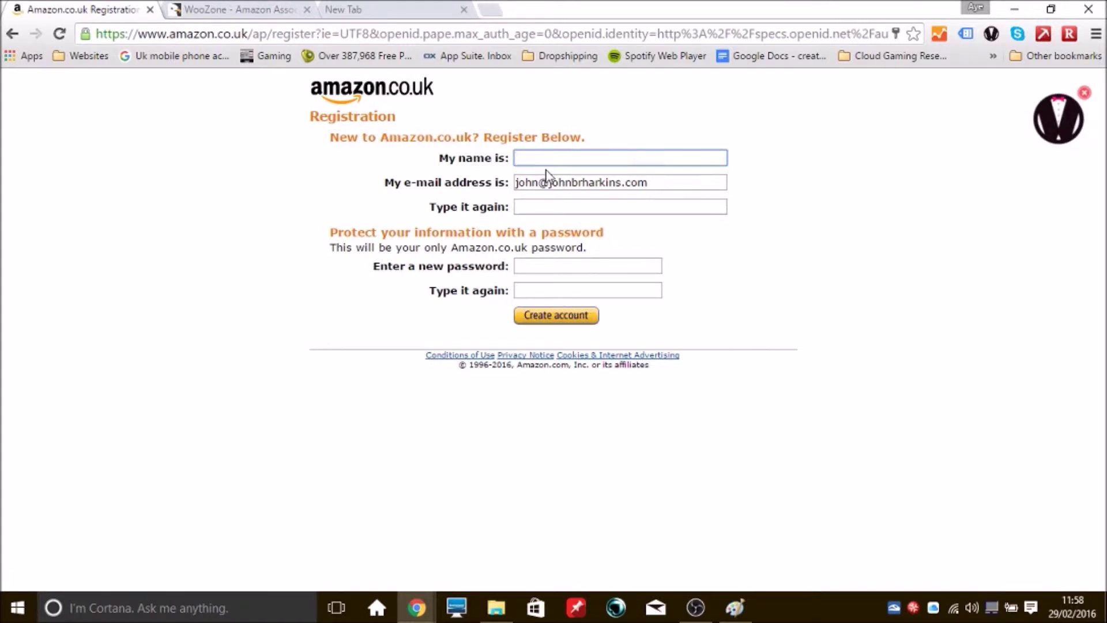
text(John)
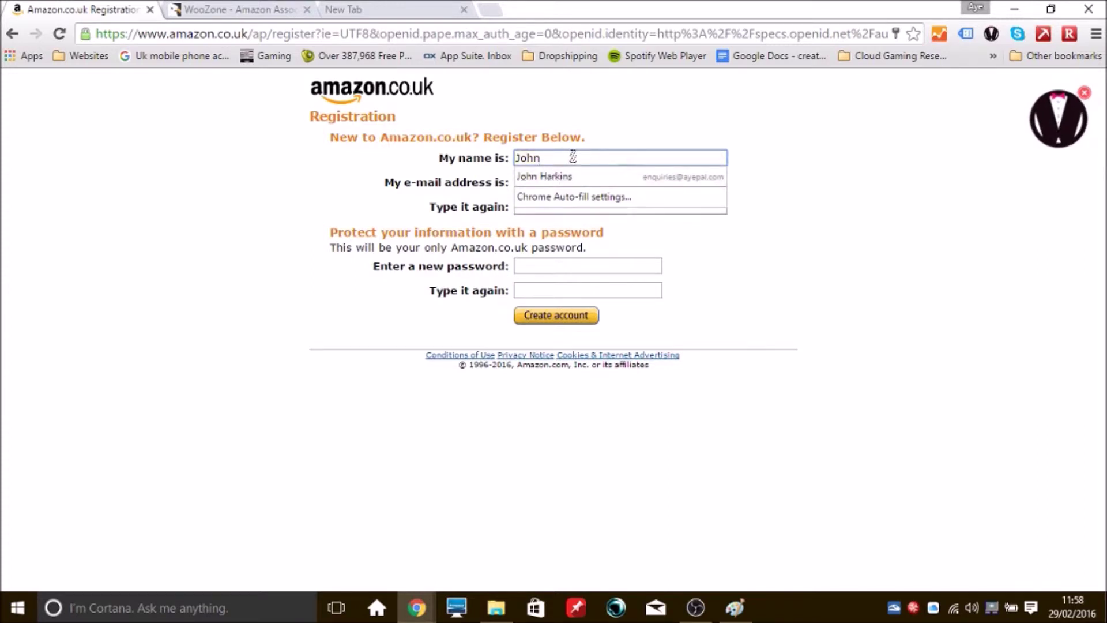
double_click(571, 156)
click(607, 136)
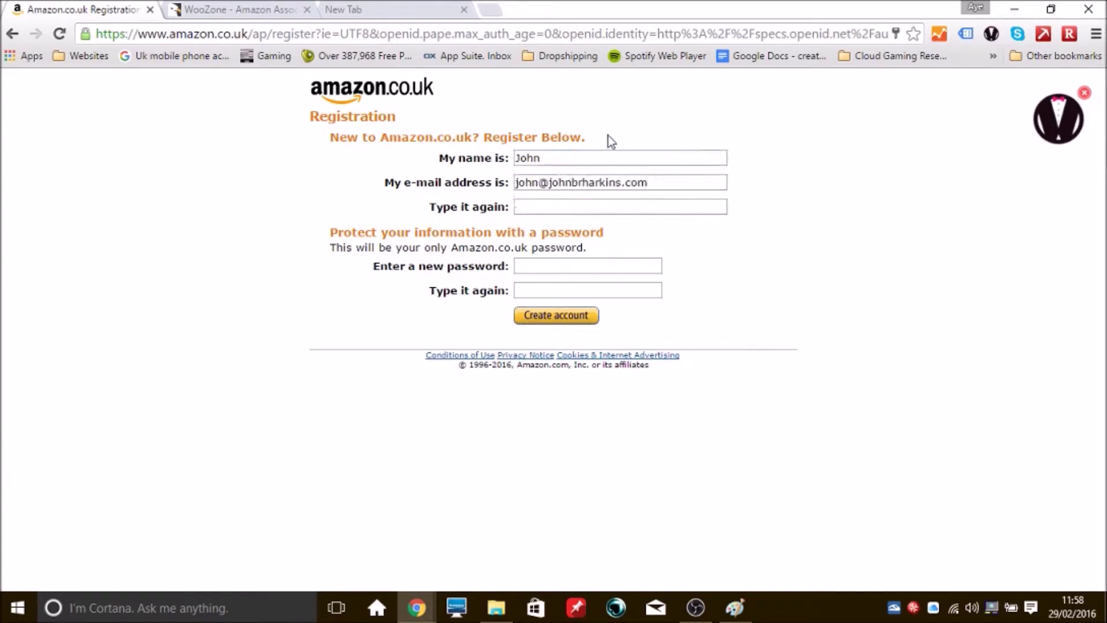
click(541, 210)
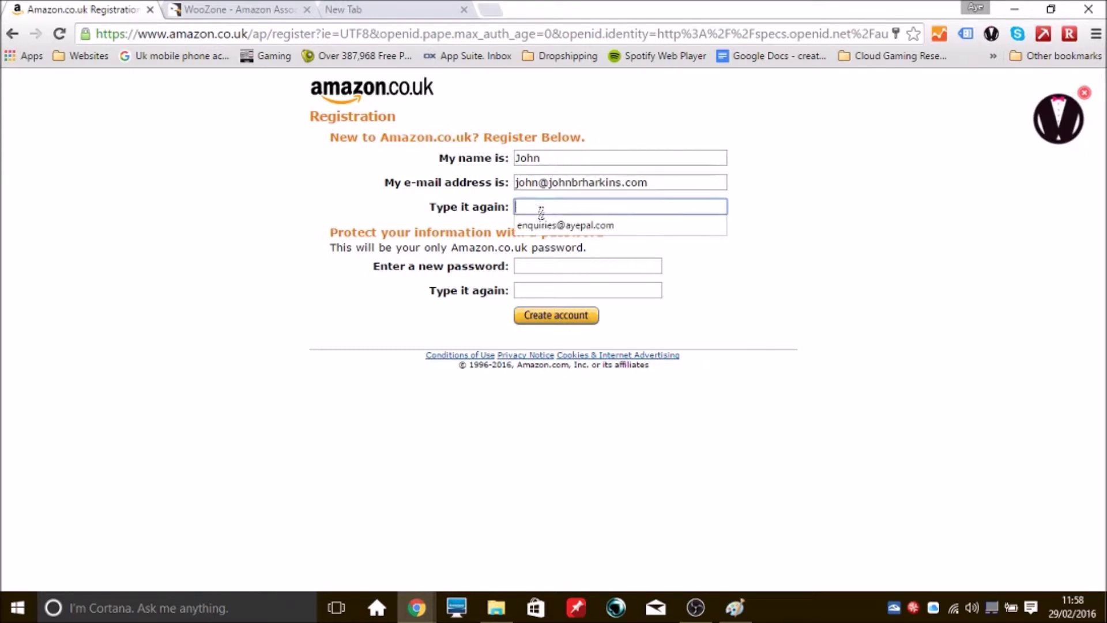
text(email)
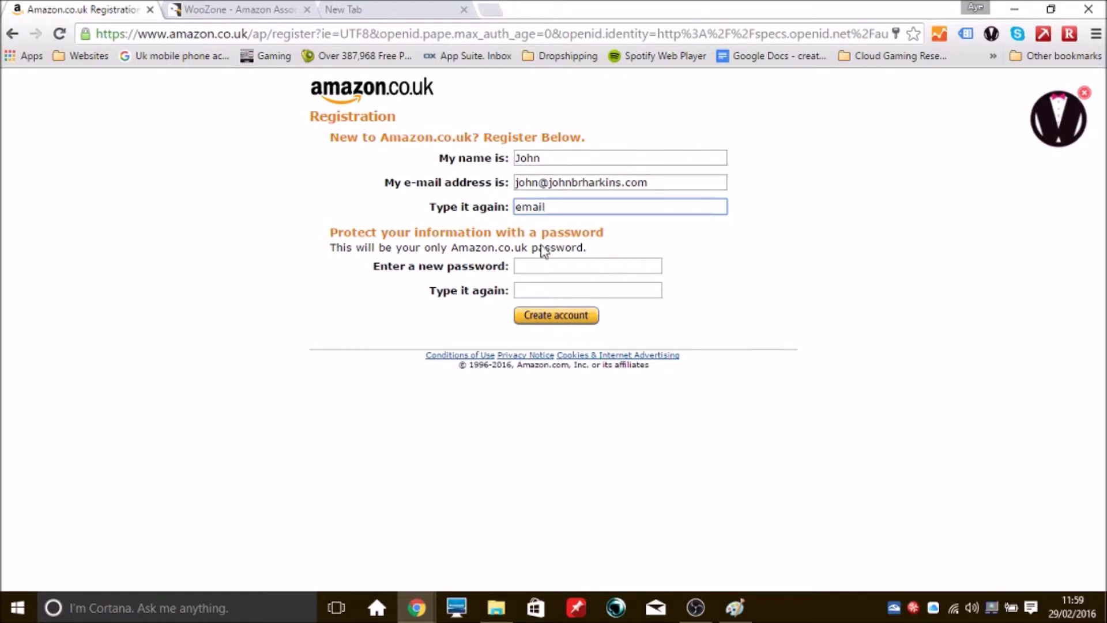
Enter and confirm the new password, create the account, and type the bundle pack short link
click(543, 265)
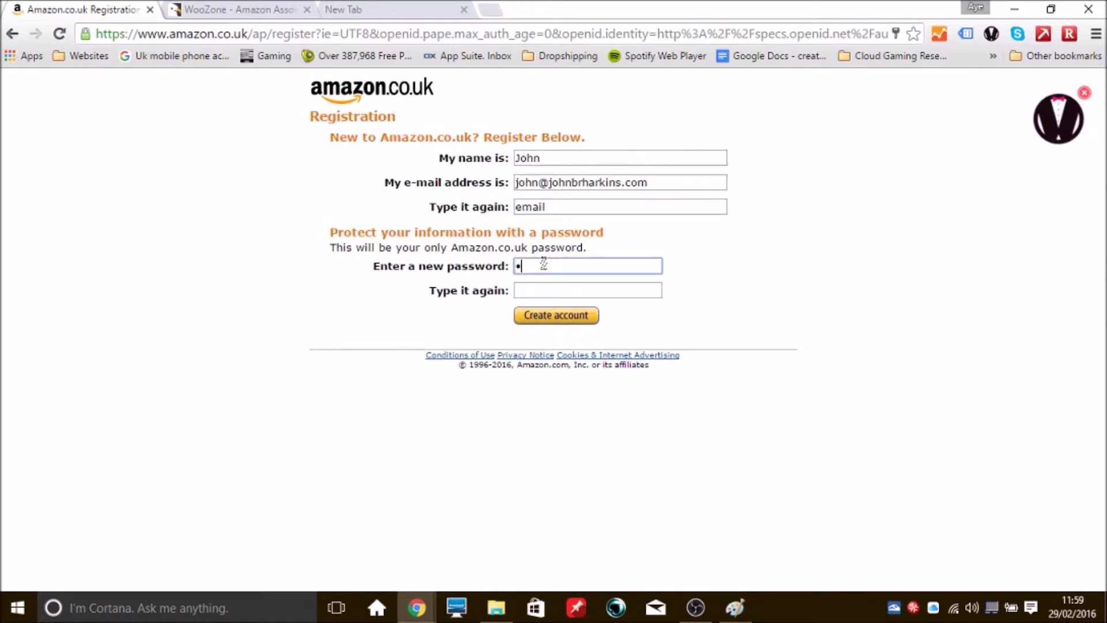
text(1)
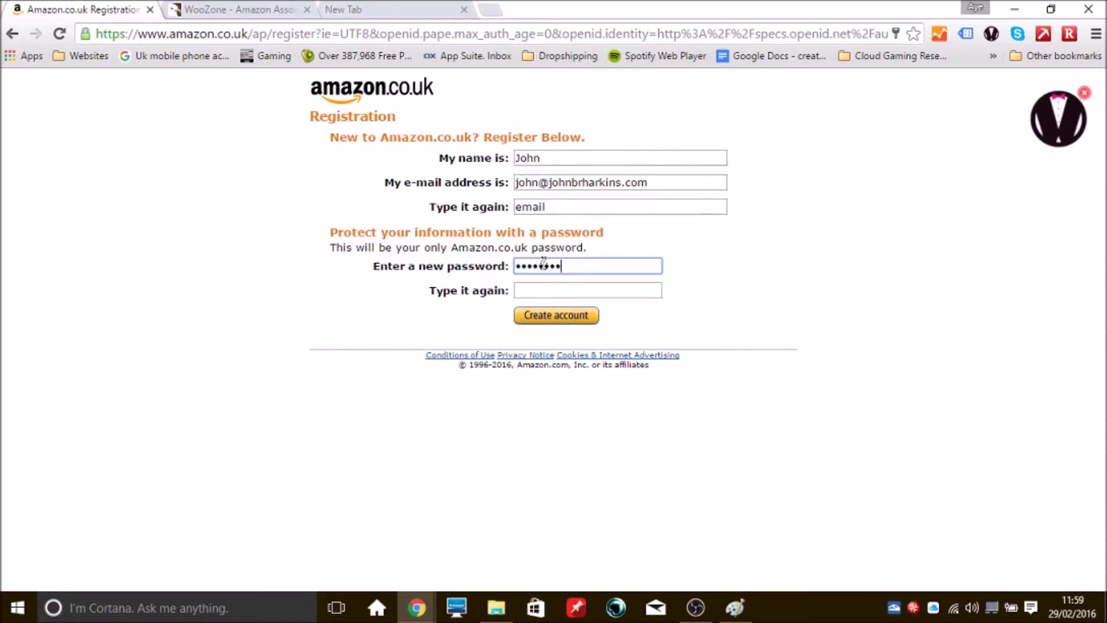
click(544, 290)
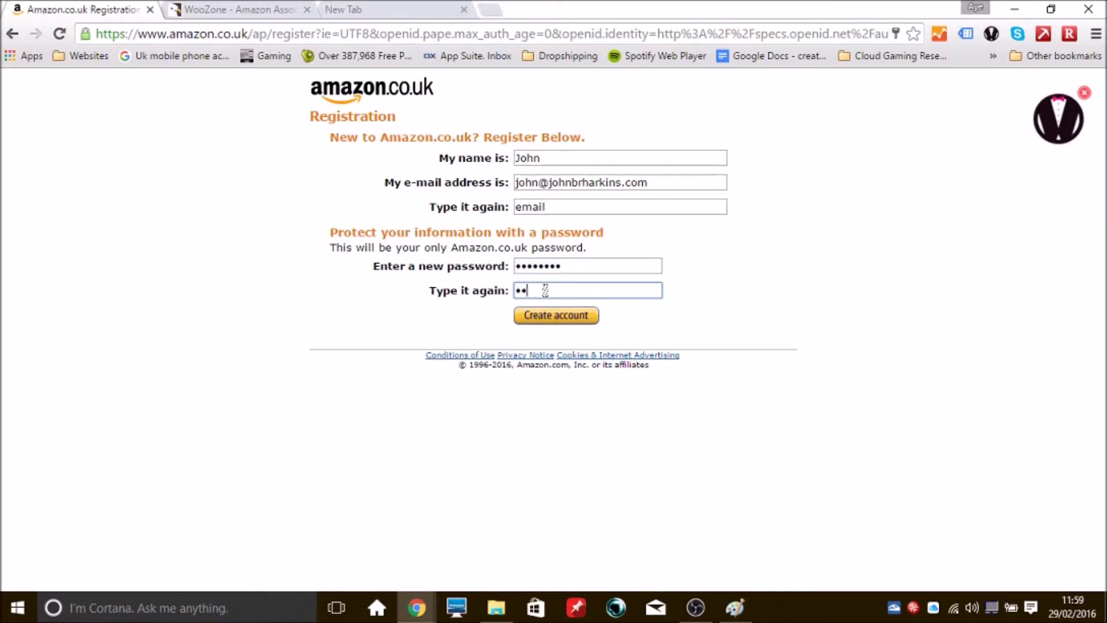
text(1)
click(683, 297)
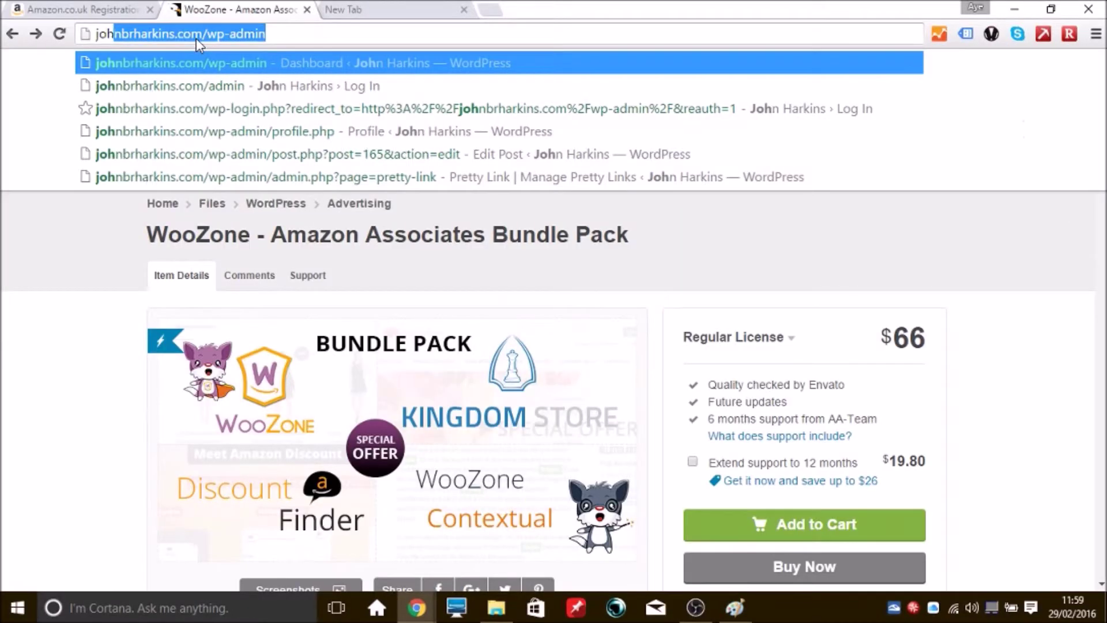
text(br)
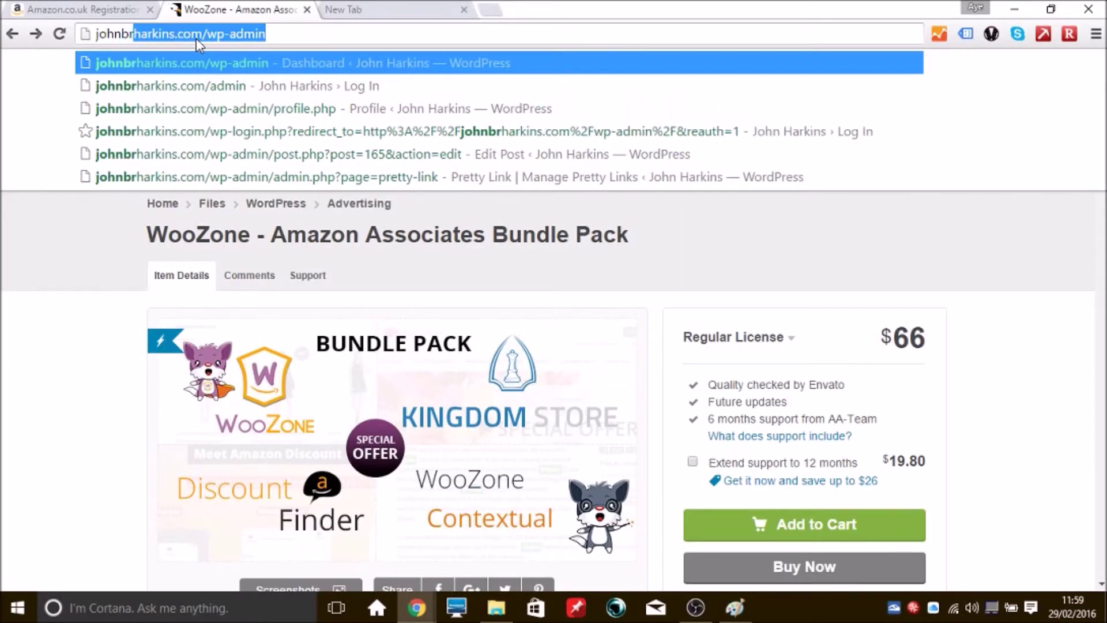
text(harkin)
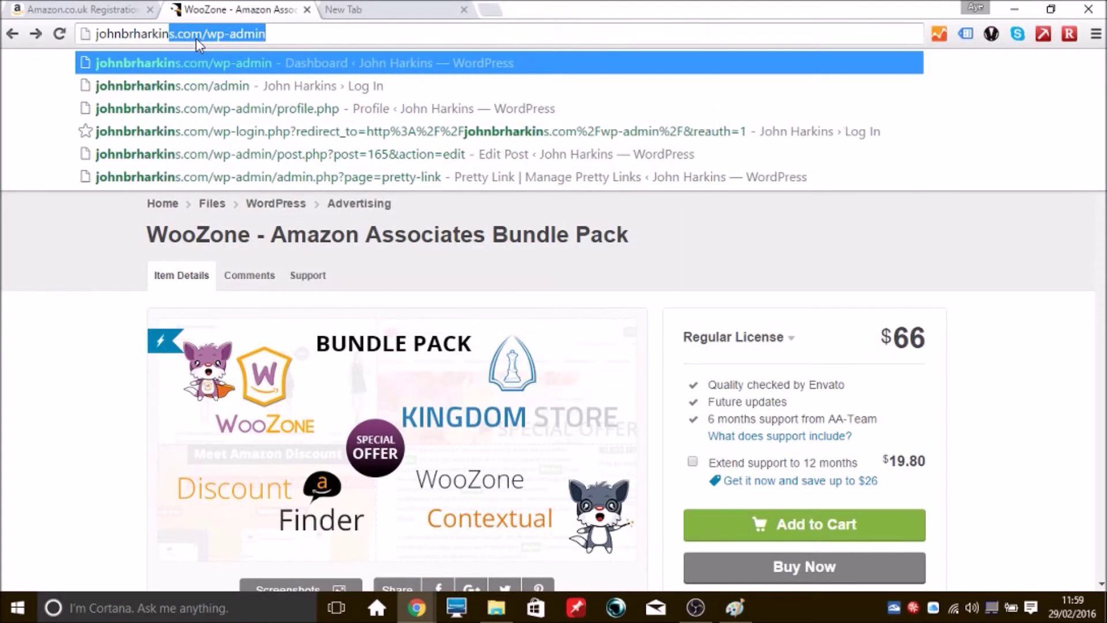
text(s.c)
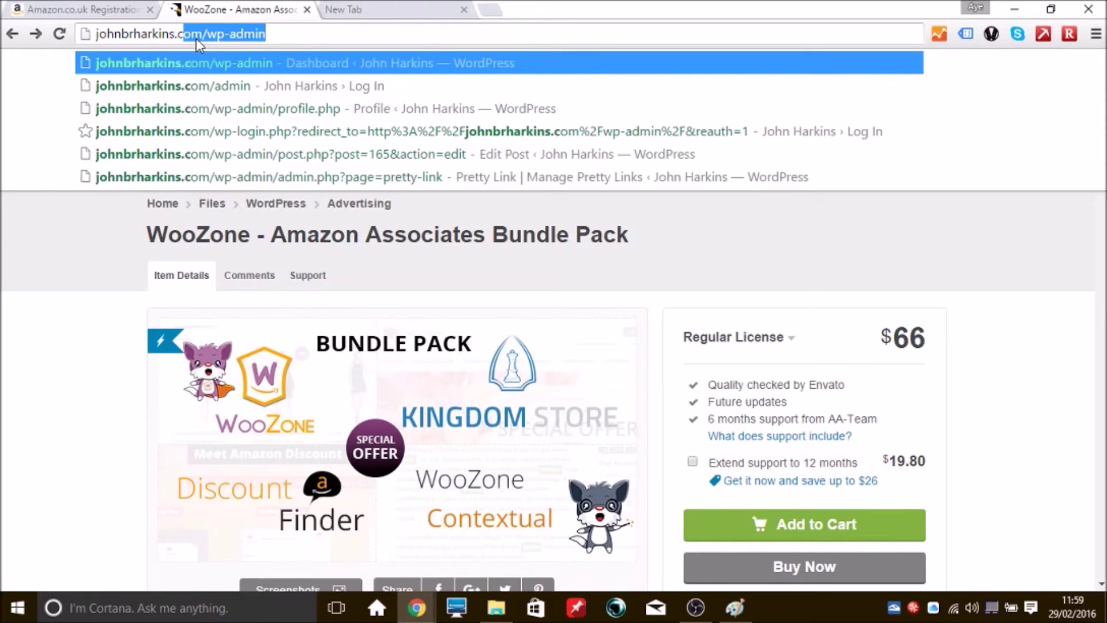
text(om/)
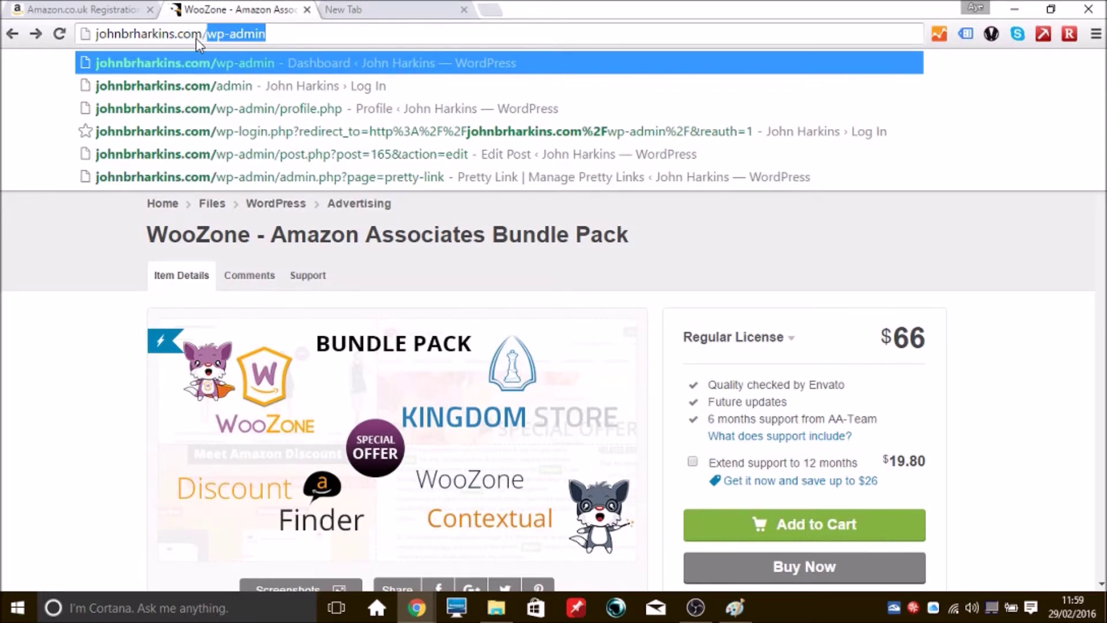
text(woozone)
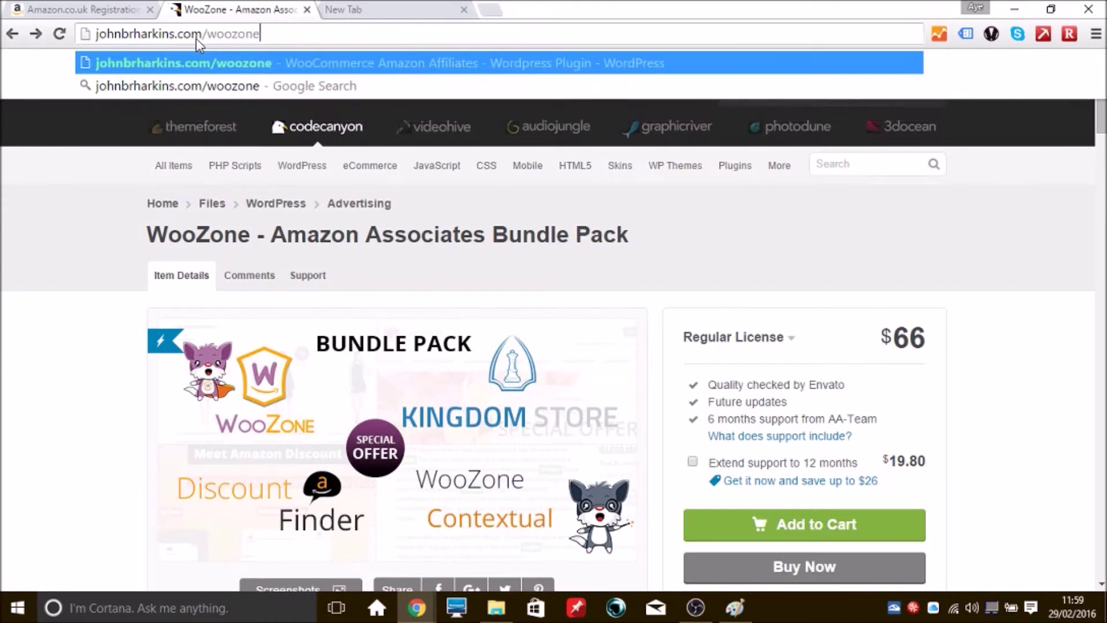
text(bundlepack)
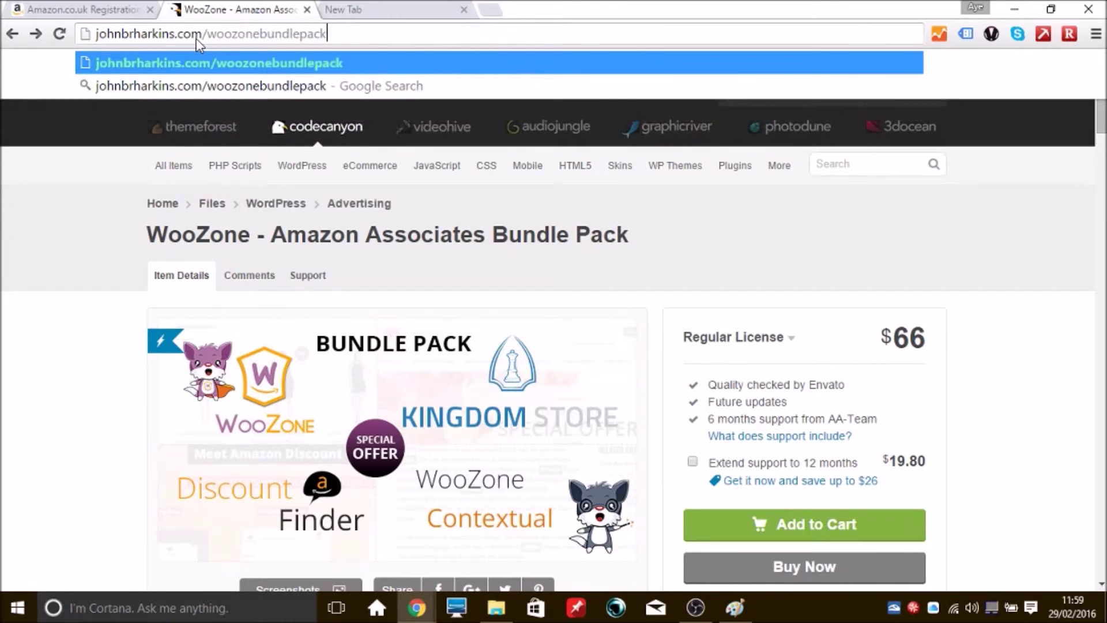
Load the WooZone bundle pack page from the short link and begin a new Envato account
key(Return)
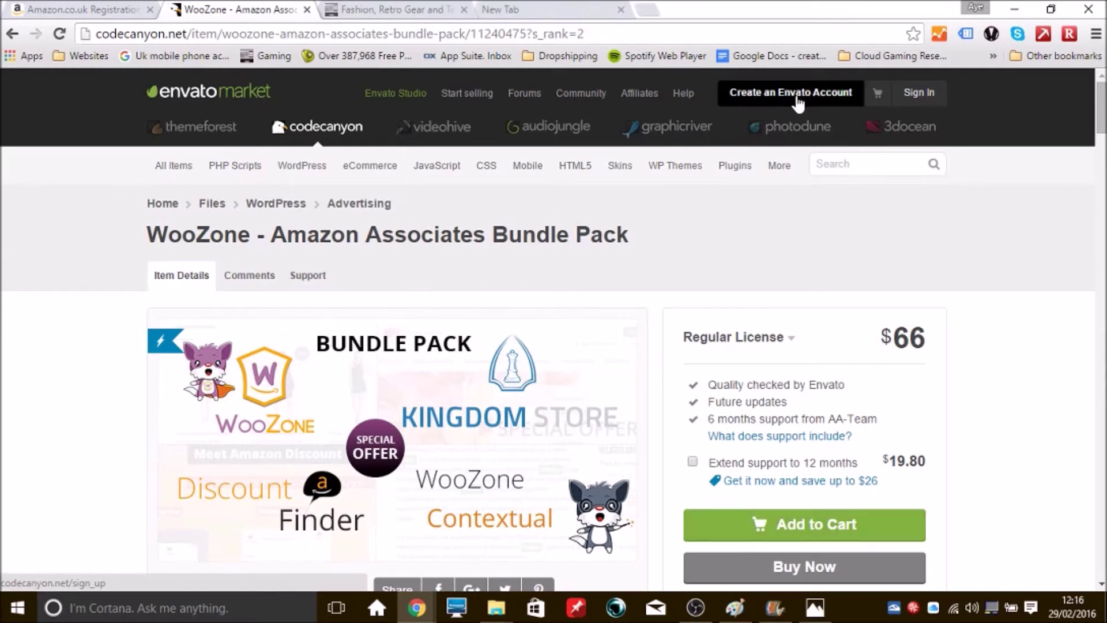
click(797, 98)
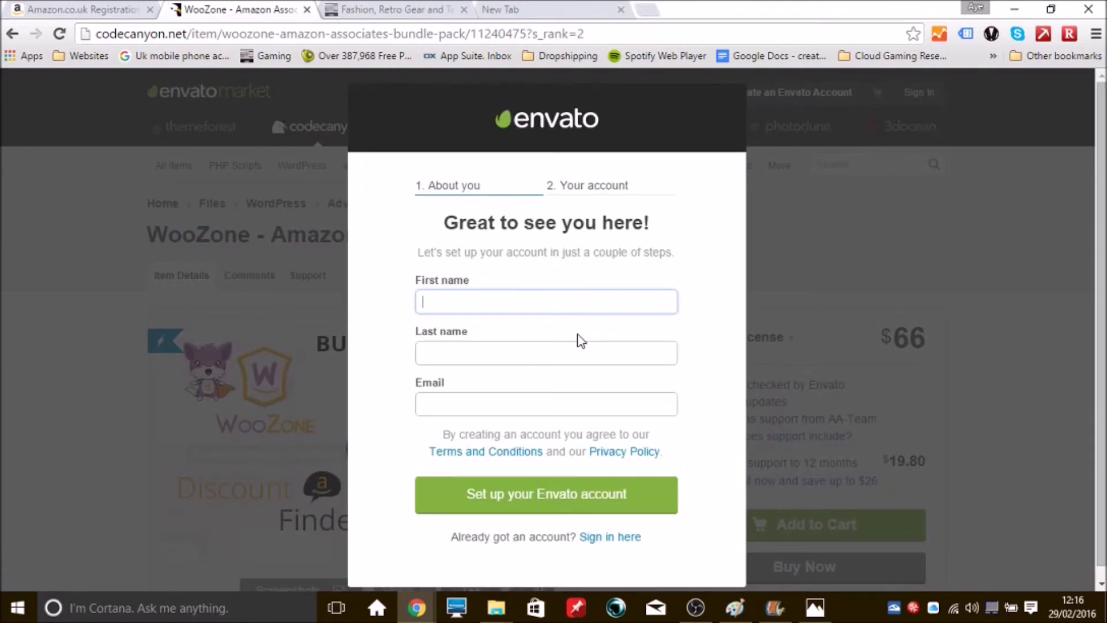
Enter 'name' as both the first and last name on the Envato account form
text(name)
key(Tab)
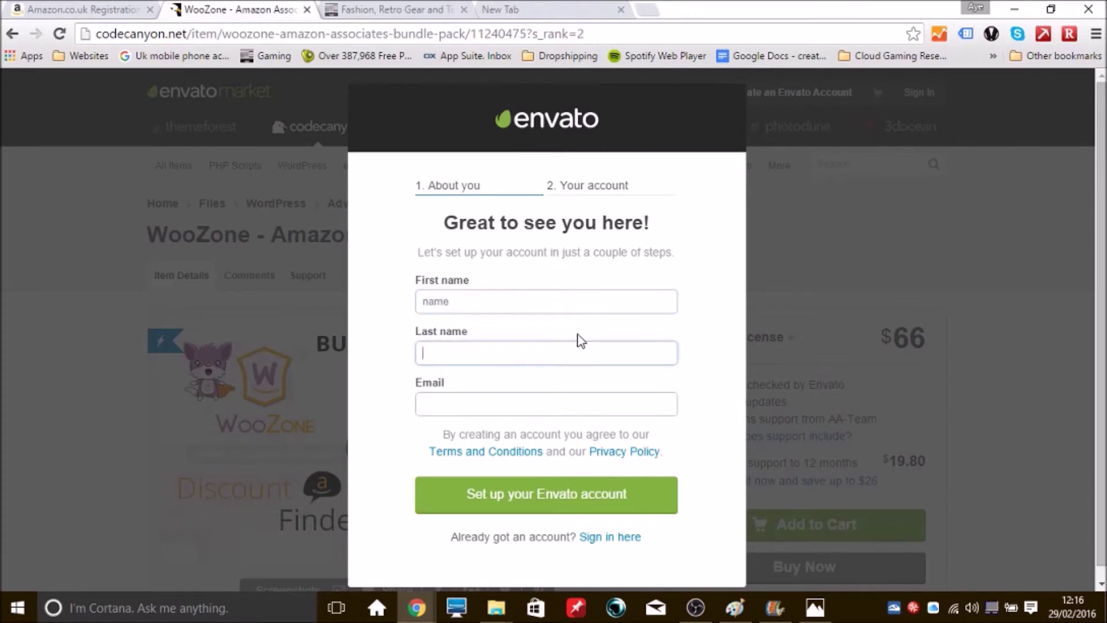
text(name)
key(Tab)
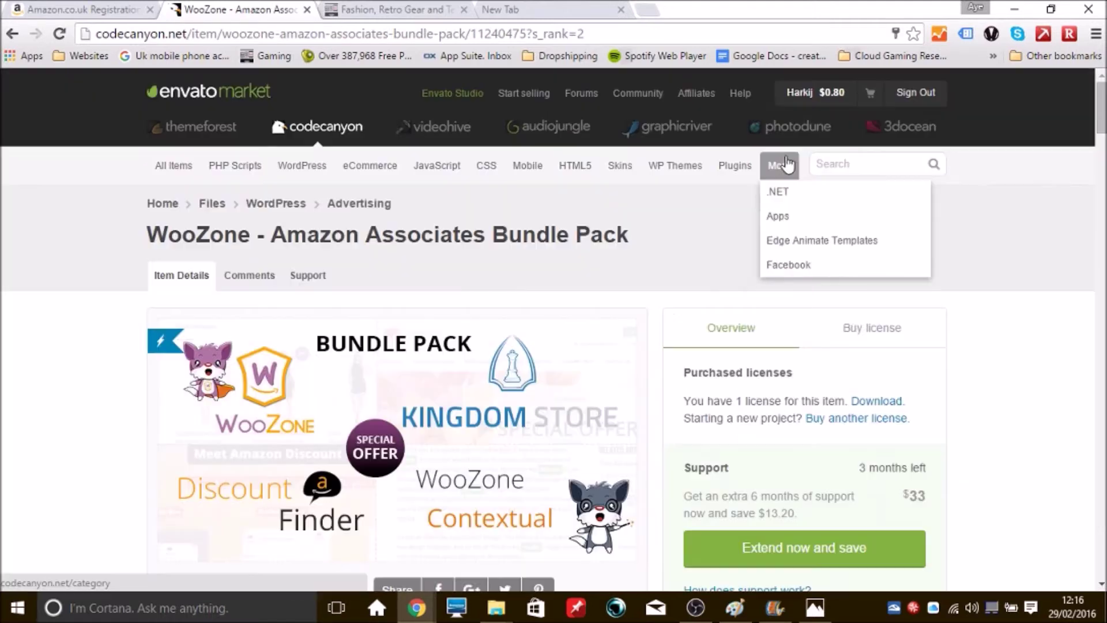
Select an $80 deposit on the Deposit Cash page and scroll to the PayPal and Skrill options
mouse_move(828, 97)
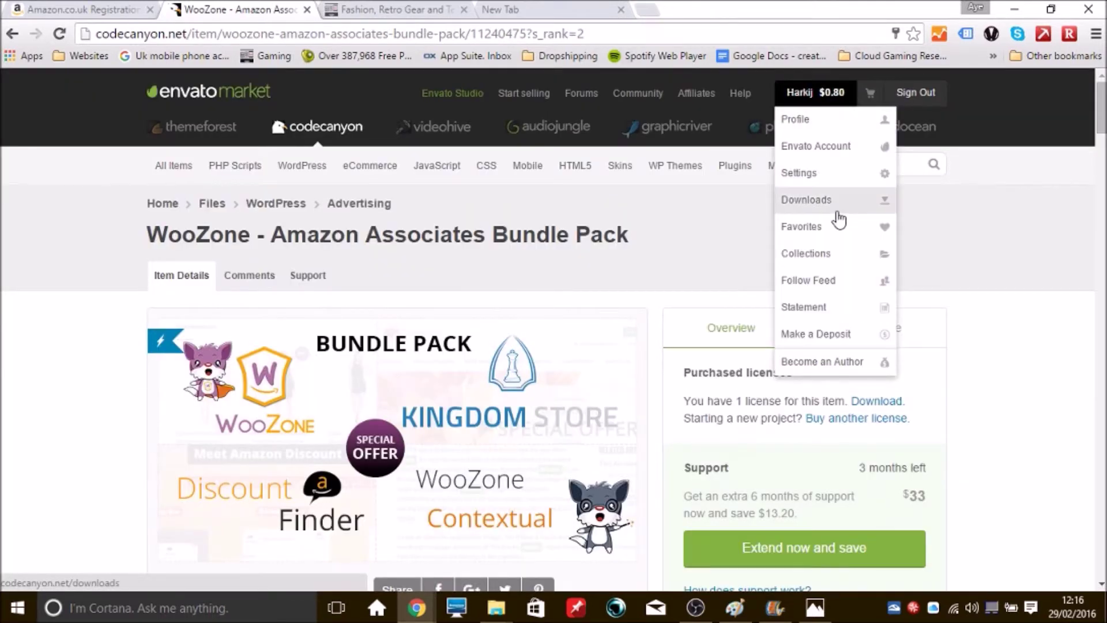
click(841, 335)
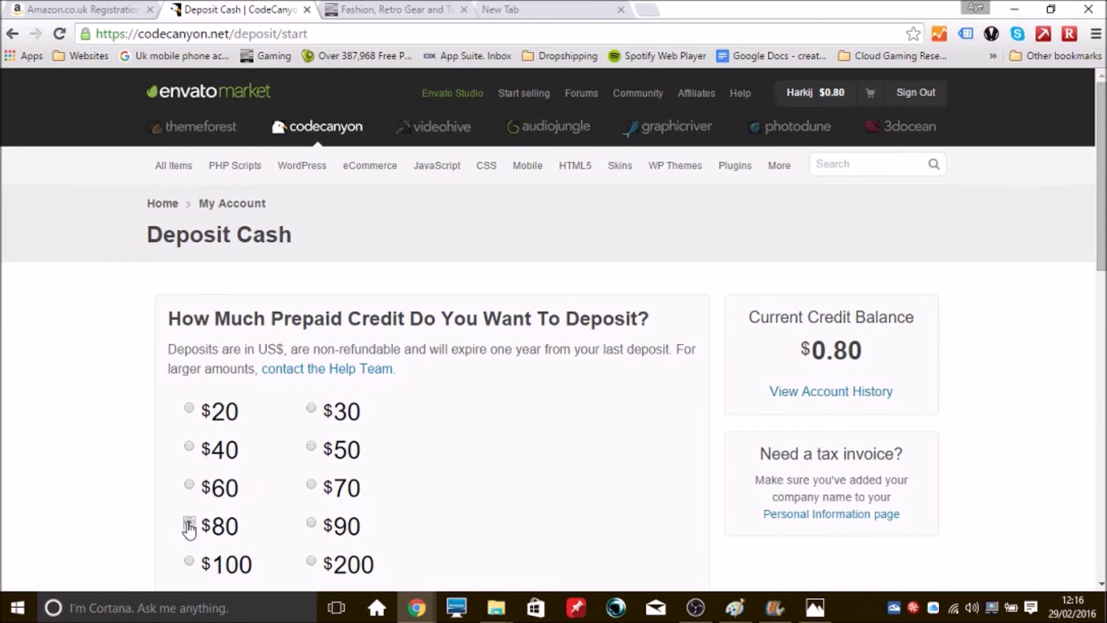
click(189, 526)
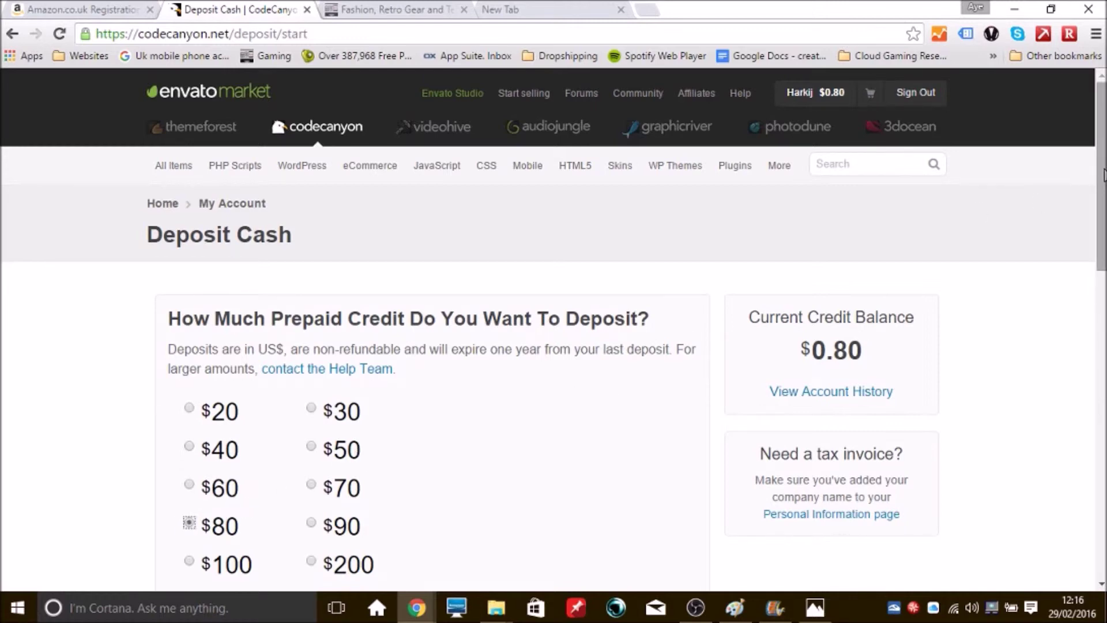
scroll(1104, 180, down, 1)
drag(1104, 180, 1104, 198)
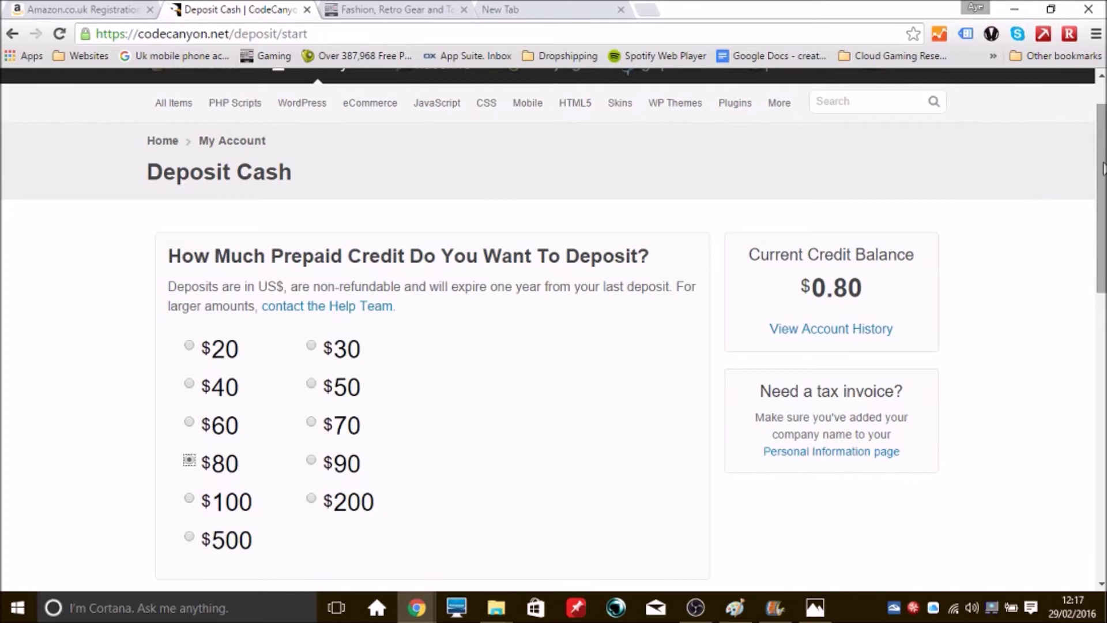
drag(1104, 169, 1102, 291)
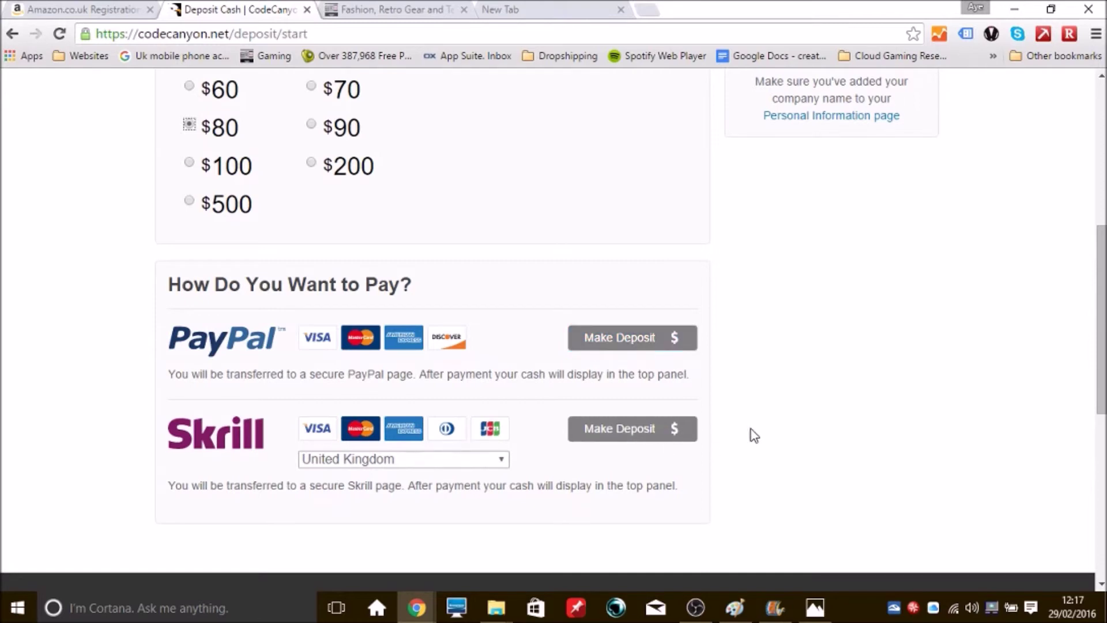
drag(1102, 325, 1104, 130)
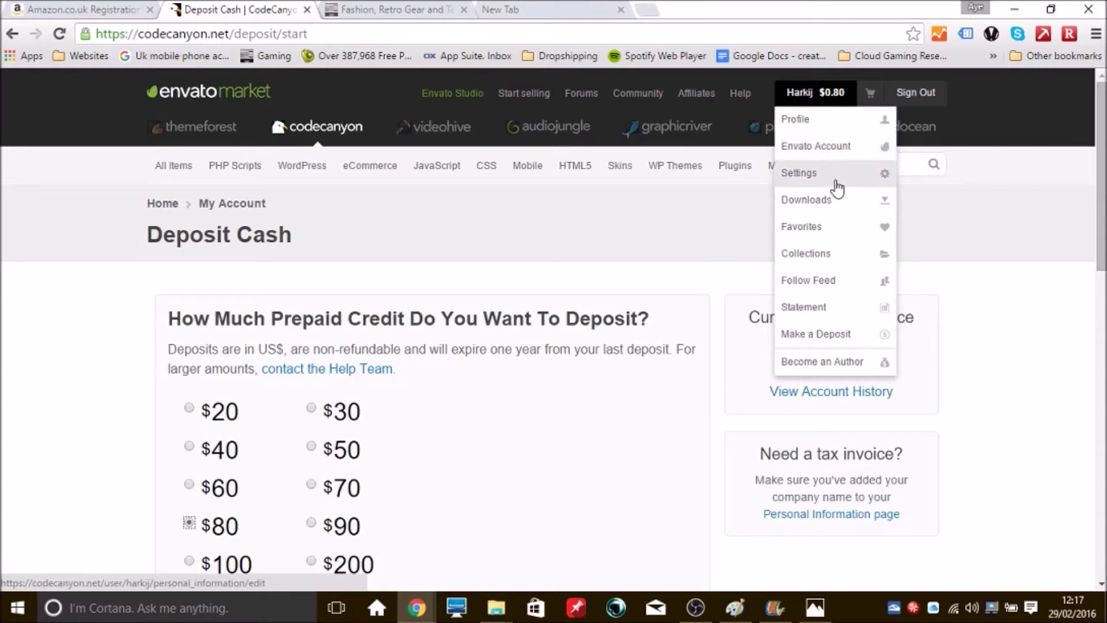
Download the WooZone bundle pack's All files & documentation zip from the Downloads page
click(813, 203)
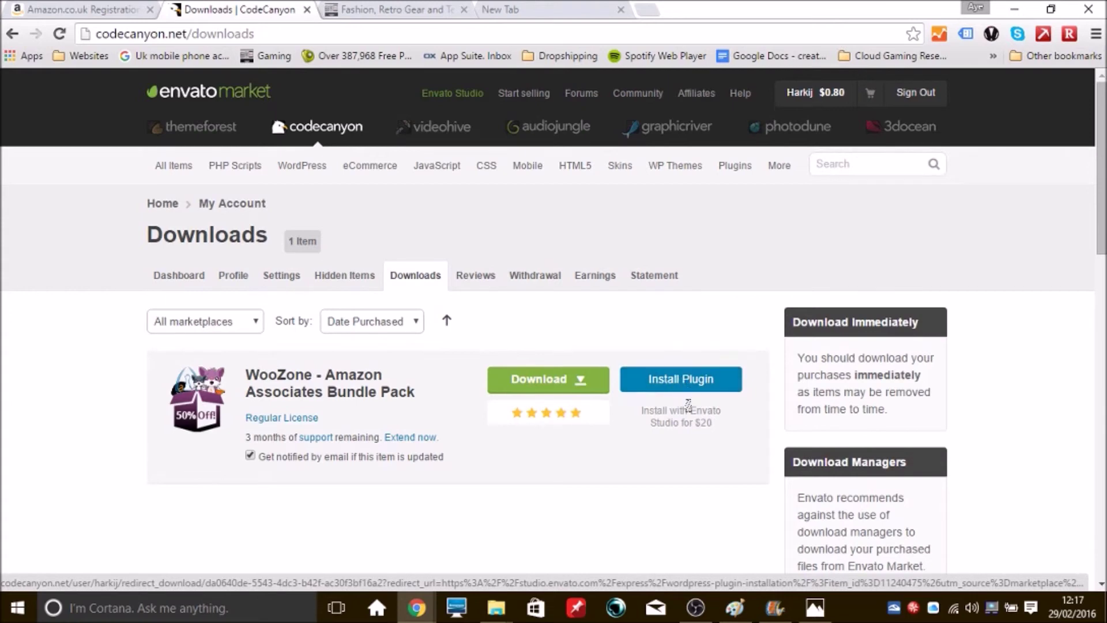
click(575, 389)
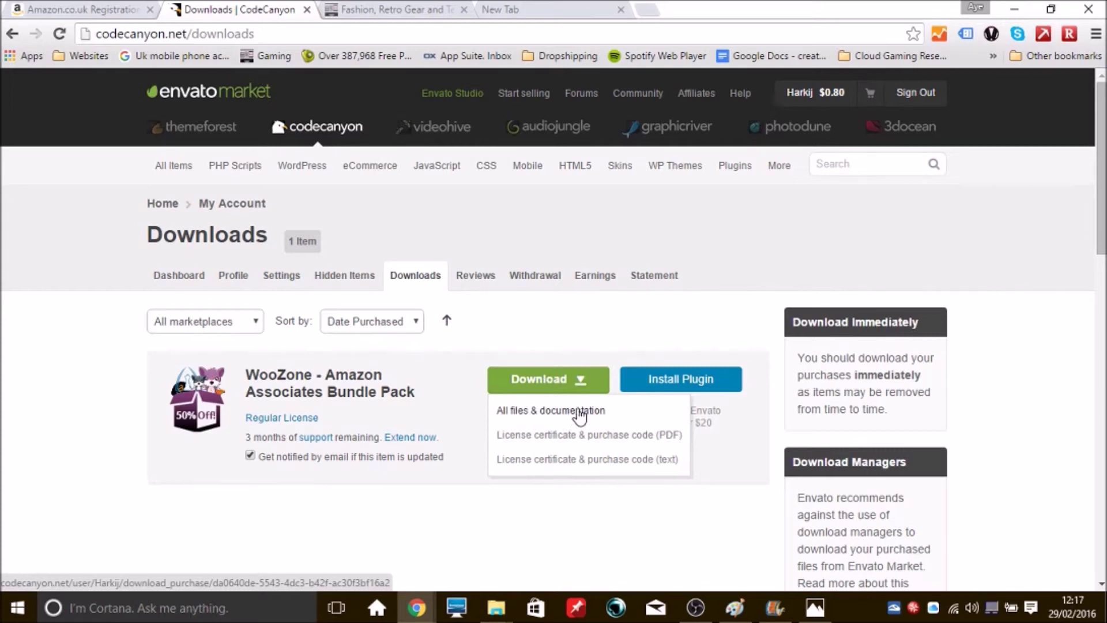
click(578, 410)
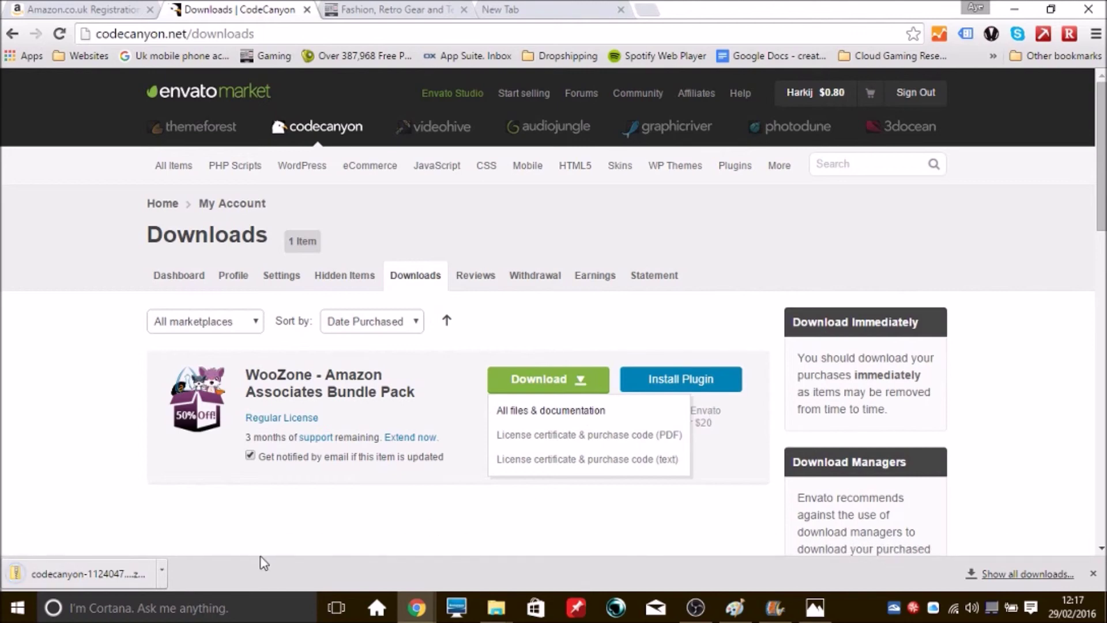
right_click(104, 583)
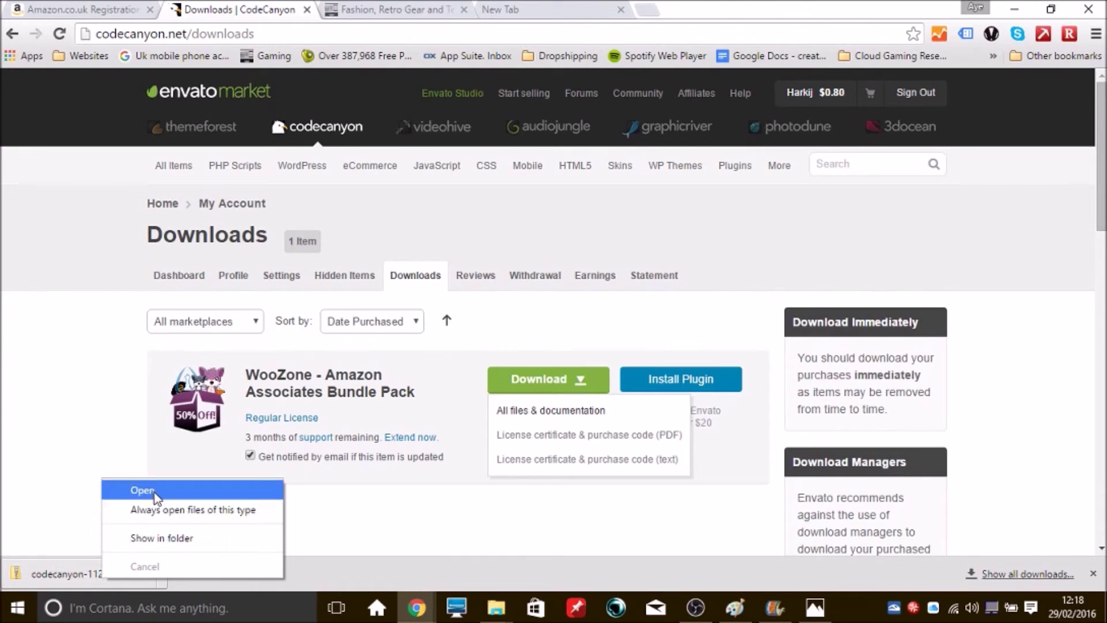
Move the 29.3 MB WooZone bundle pack zip from Downloads onto the Desktop
click(156, 537)
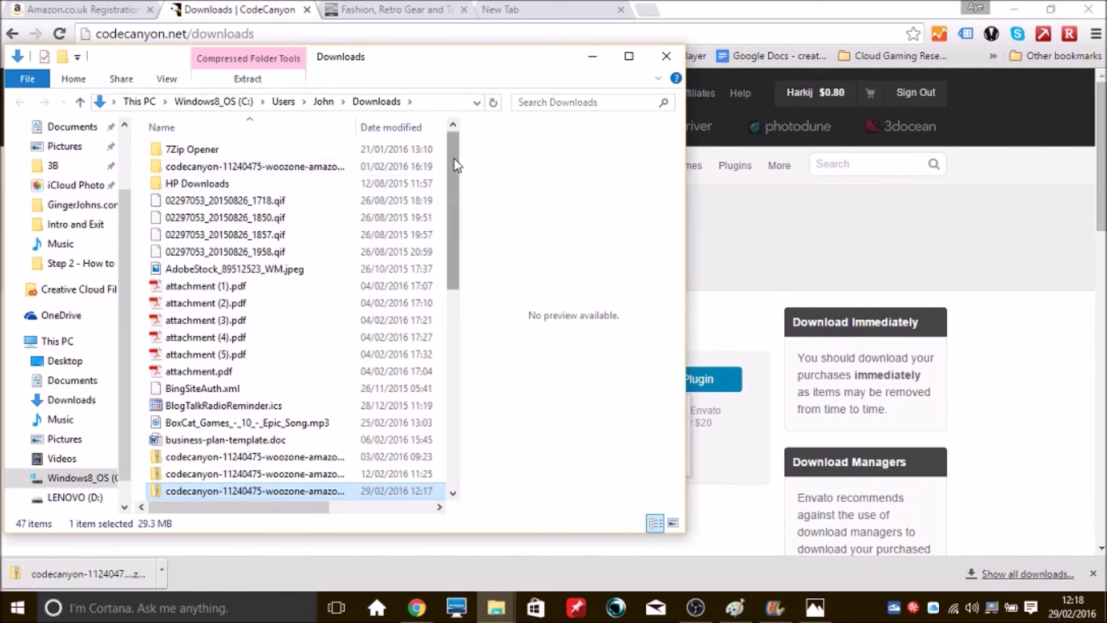
scroll(294, 165, down, 5)
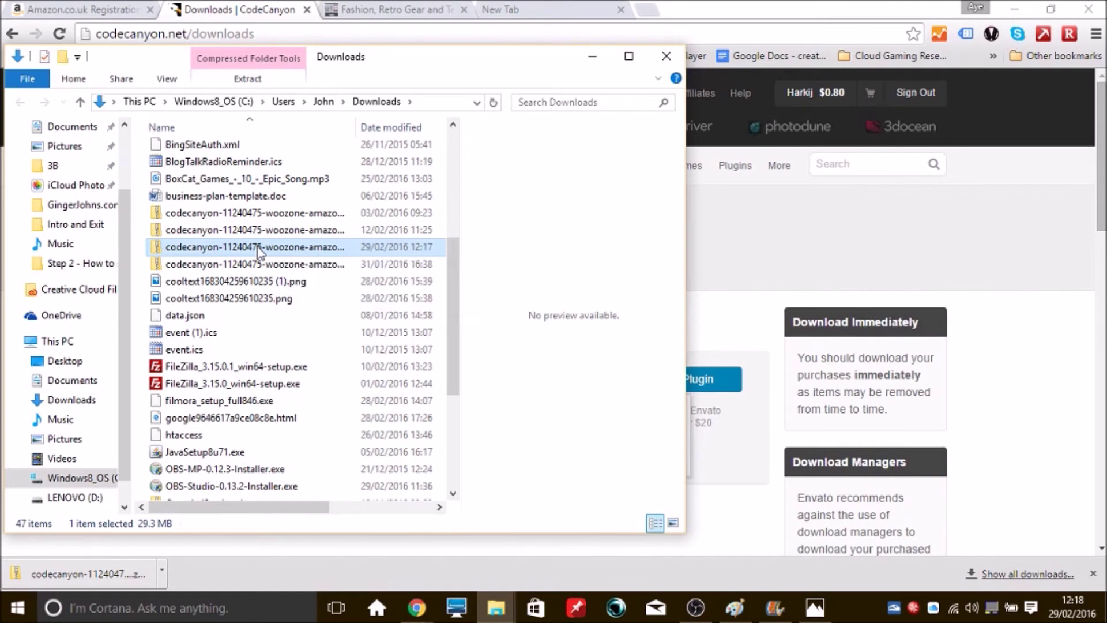
drag(257, 251, 97, 266)
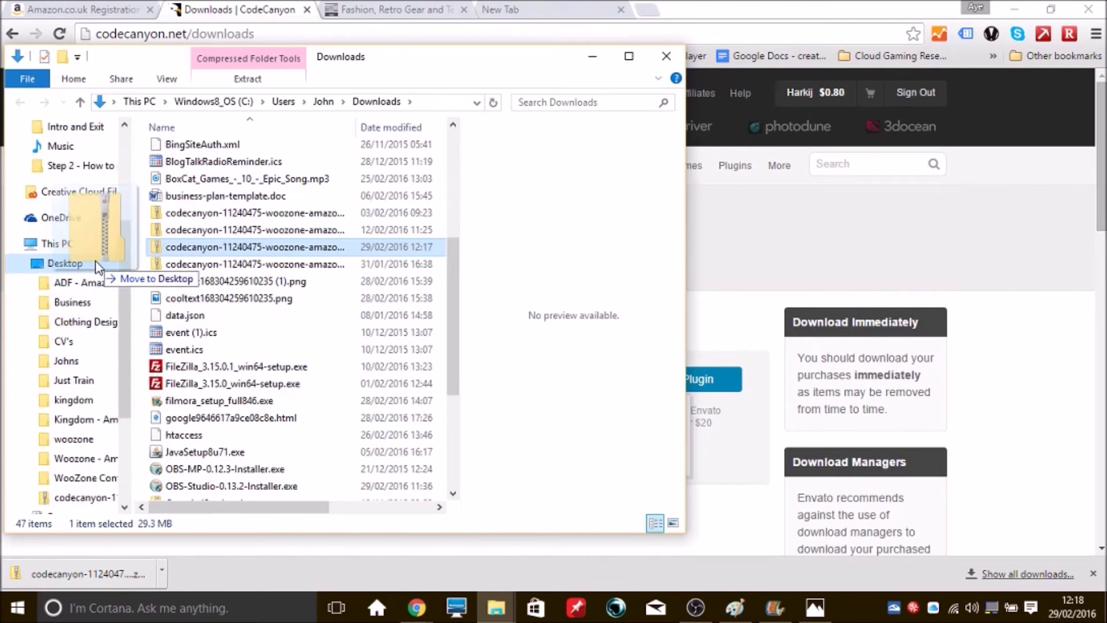
drag(97, 266, 97, 266)
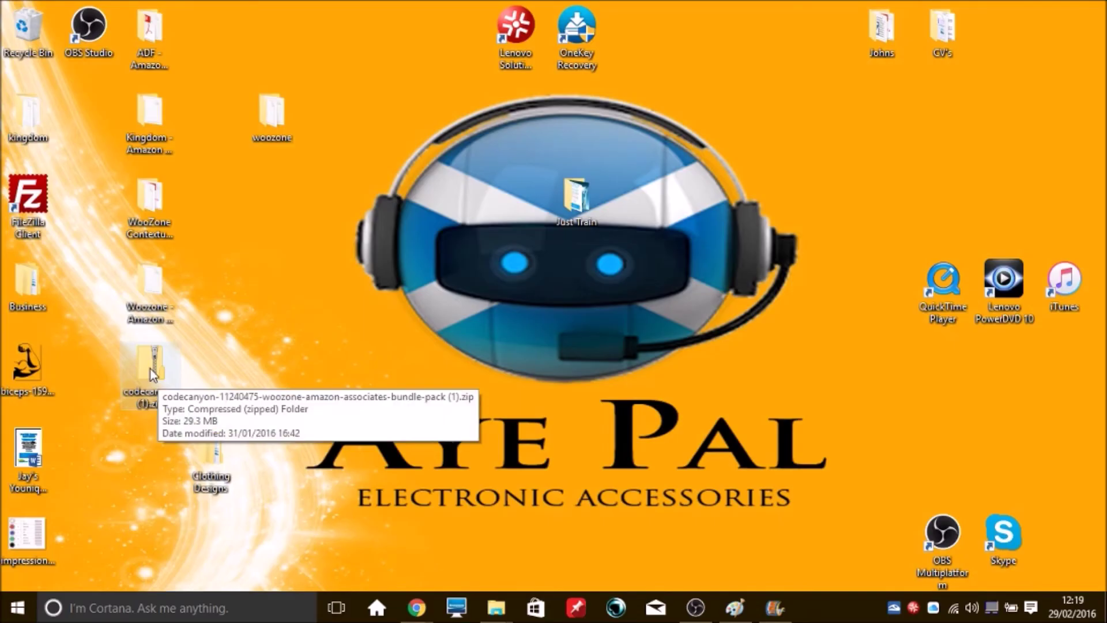
Select the codecanyon WooZone bundle pack zip on the Desktop to confirm it arrived
click(150, 368)
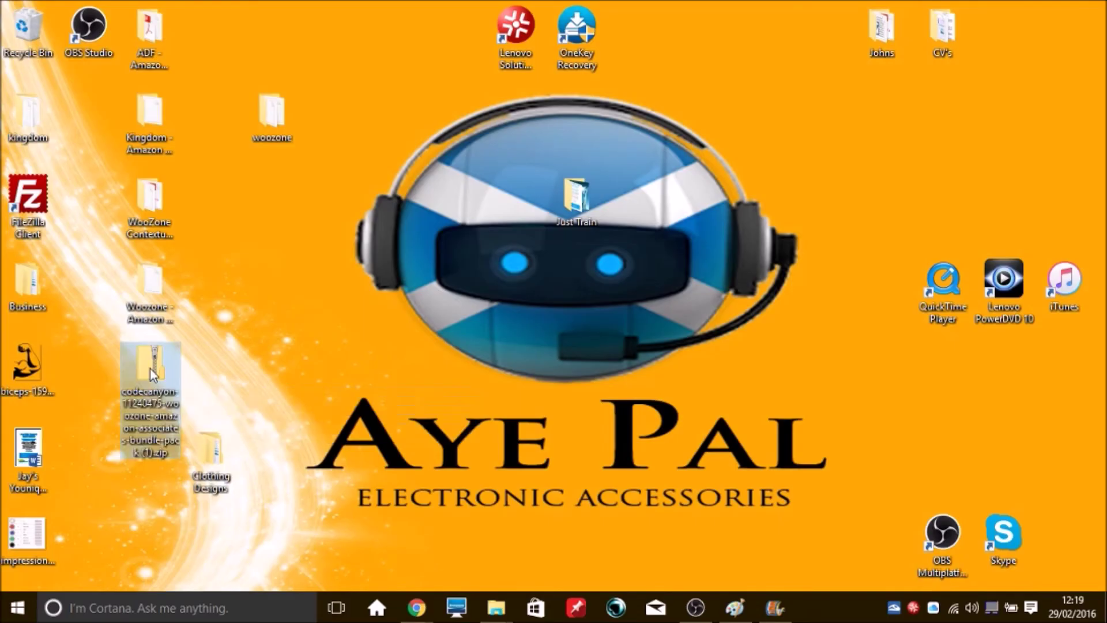